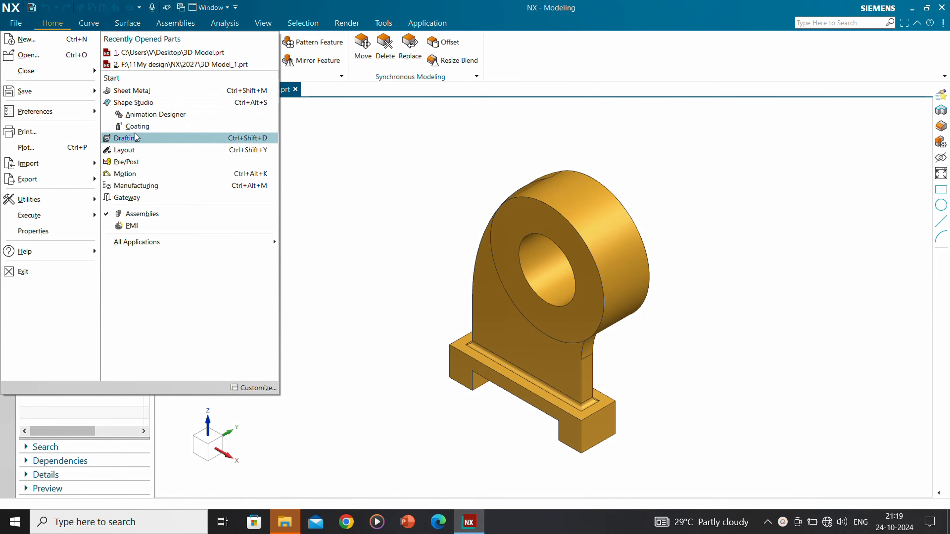
# - Start a drafting drawing of the model on an A3 template sheet, leaving the title block fields blank
pyautogui.click(134, 137)
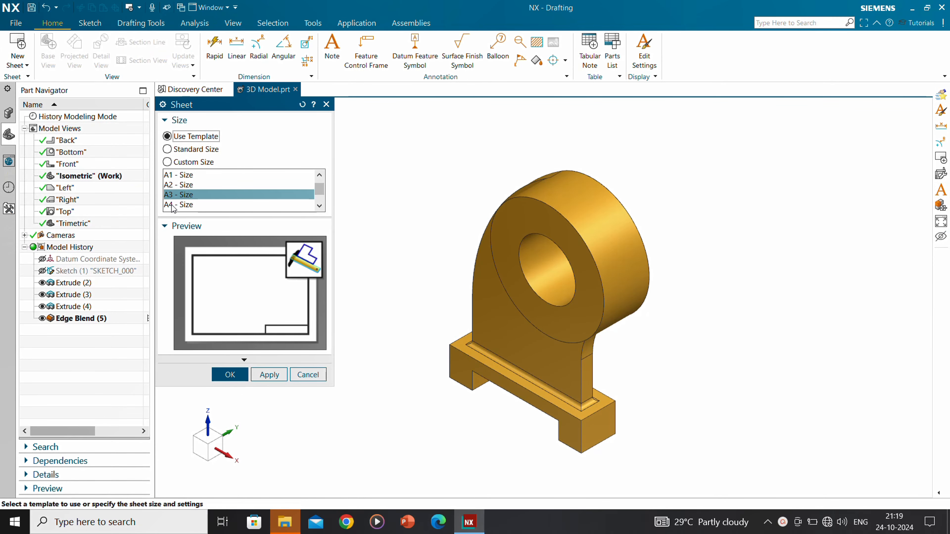
pyautogui.click(172, 205)
pyautogui.click(172, 196)
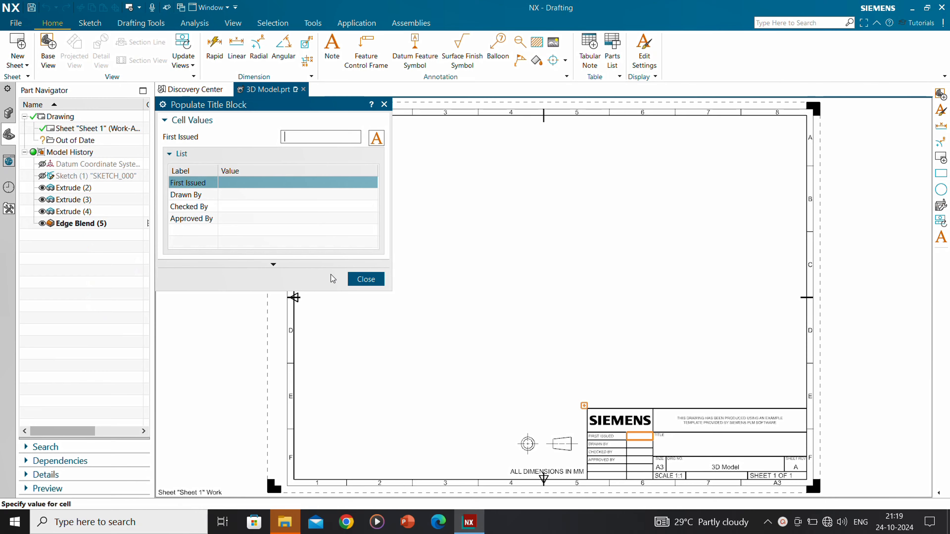
pyautogui.click(366, 279)
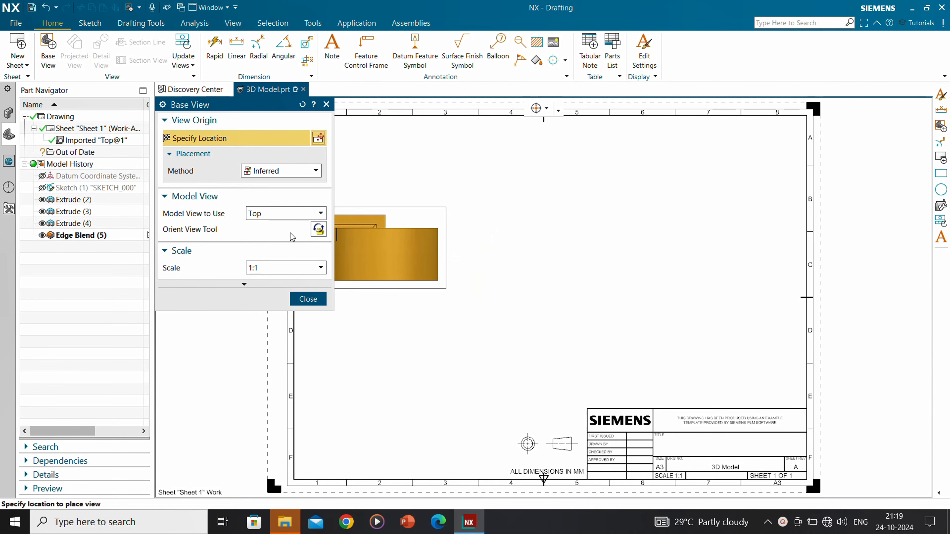
# - Place a Front base view at 1:2 scale in the left half of the sheet, leaving room above it
pyautogui.click(292, 214)
pyautogui.click(269, 237)
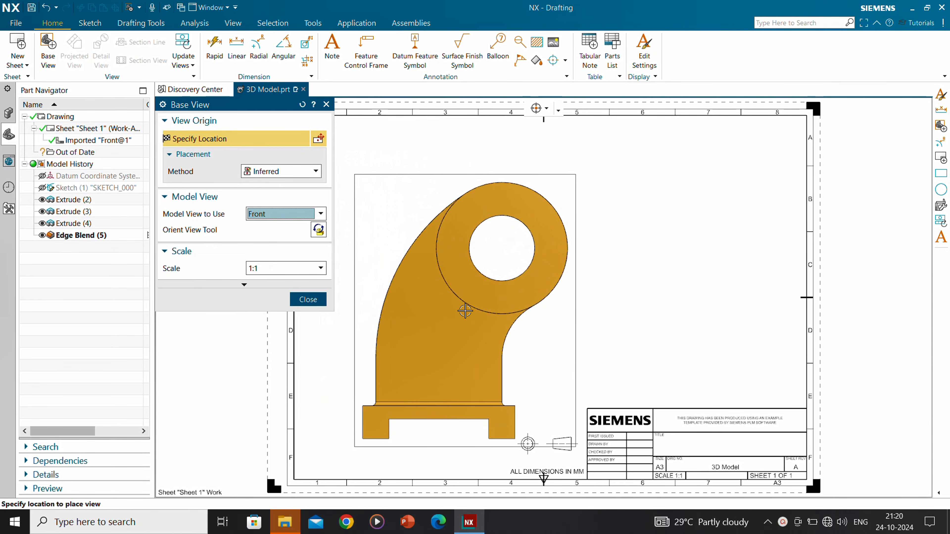
pyautogui.click(296, 268)
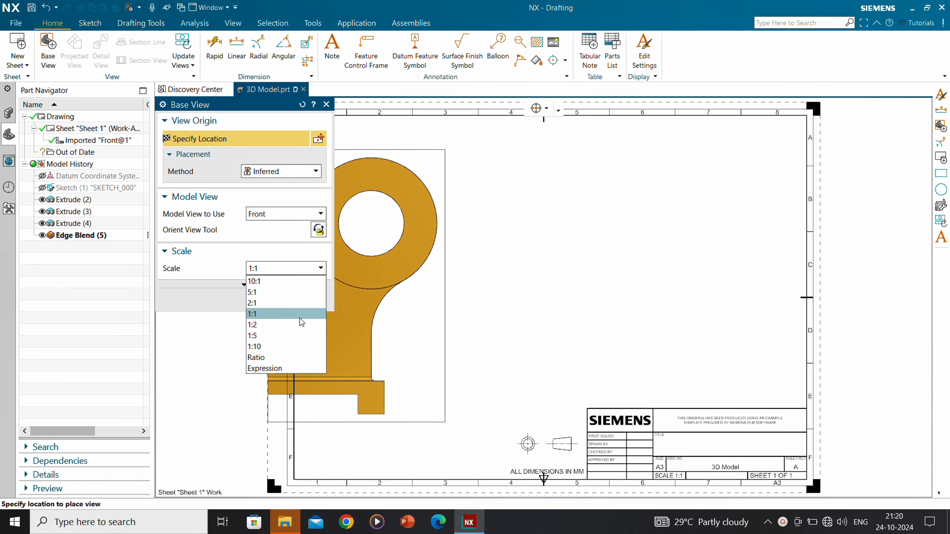
pyautogui.click(298, 327)
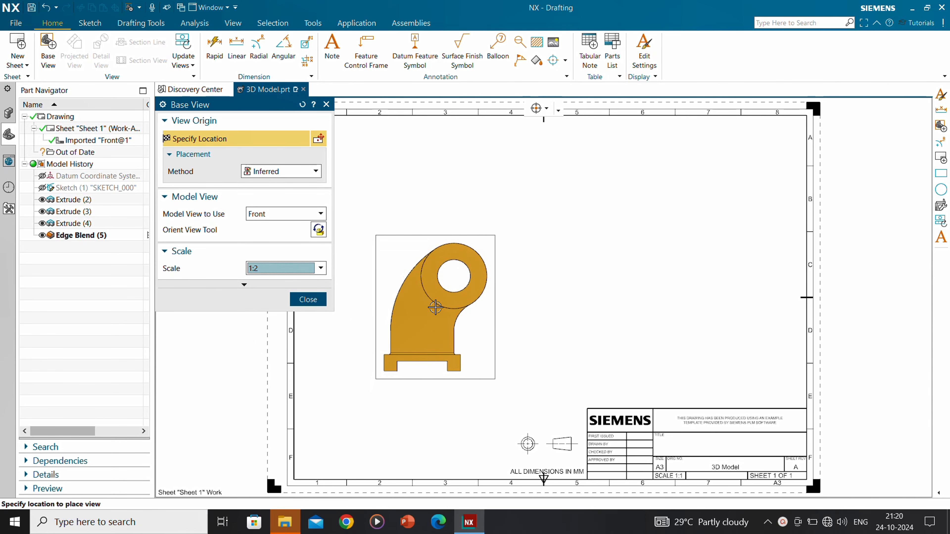
pyautogui.click(436, 308)
# - Project one view above and one to the right of the front view, and shift the front view slightly down
pyautogui.click(435, 169)
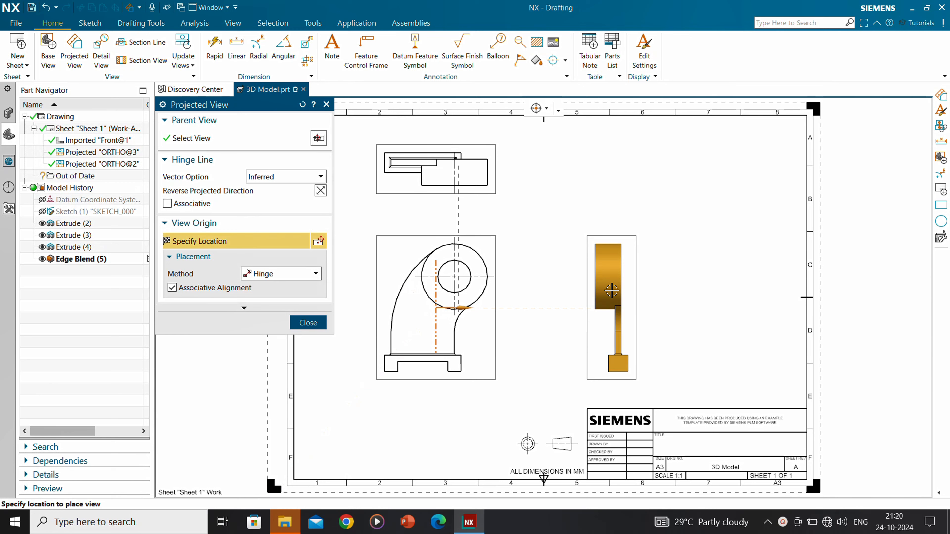
pyautogui.click(611, 290)
pyautogui.click(308, 324)
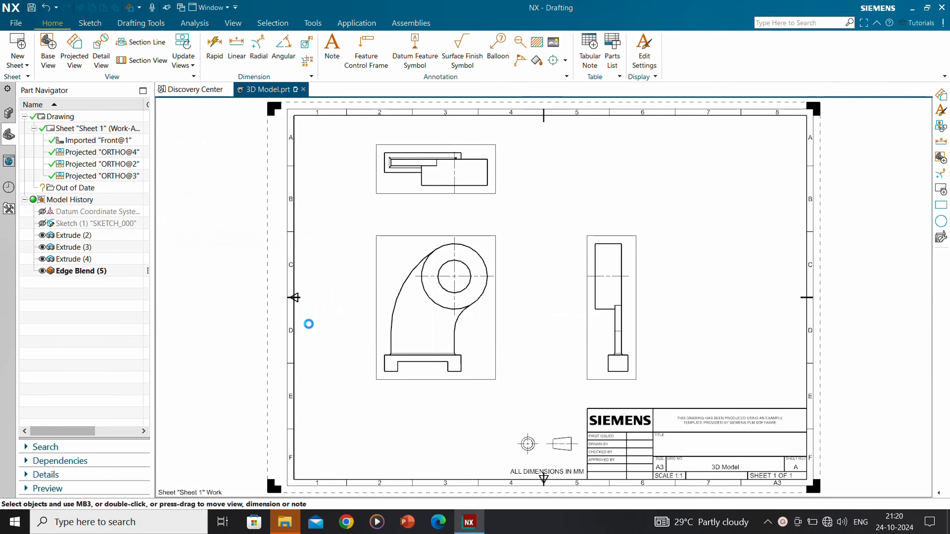
pyautogui.moveTo(493, 378); pyautogui.dragTo(492, 391)
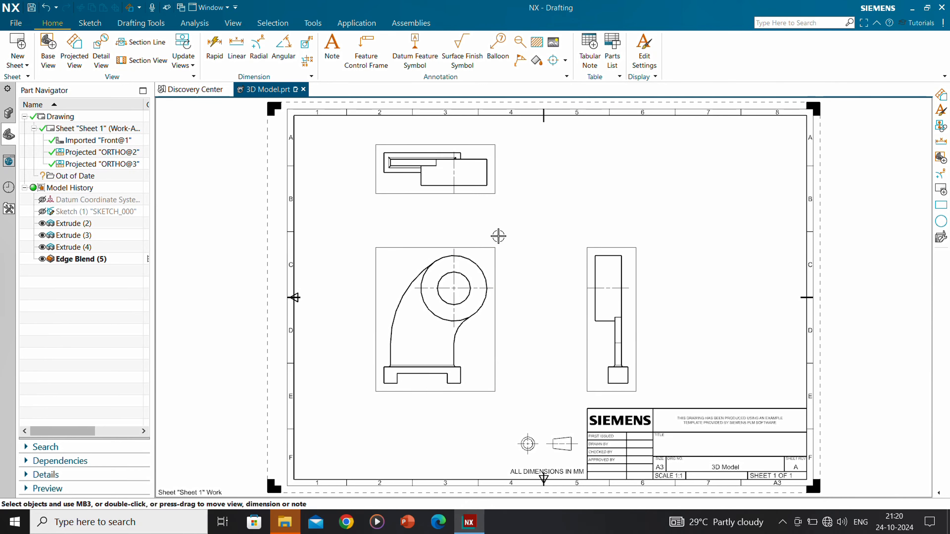
# - Add an Isometric base view at 1:2 scale in the upper-right area of the sheet
pyautogui.click(48, 48)
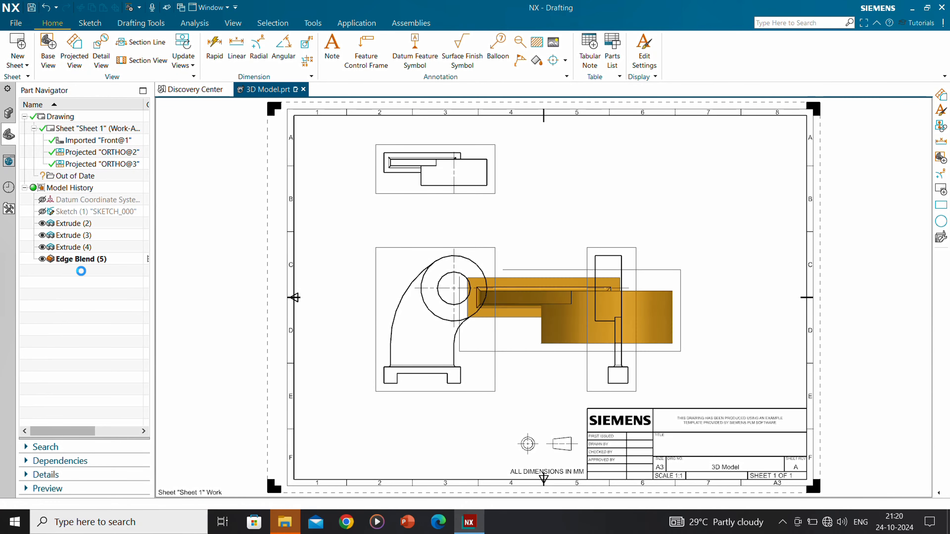
pyautogui.click(275, 171)
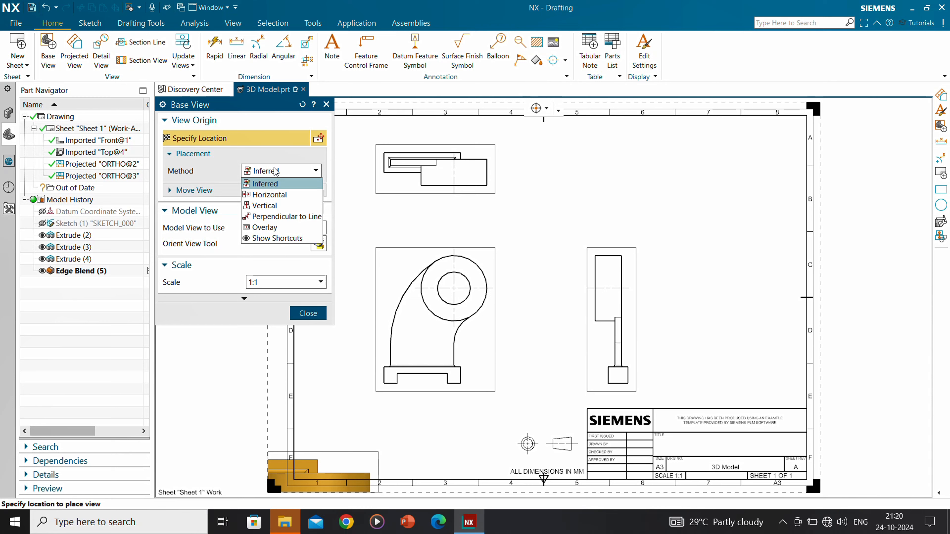
pyautogui.click(362, 181)
pyautogui.click(285, 227)
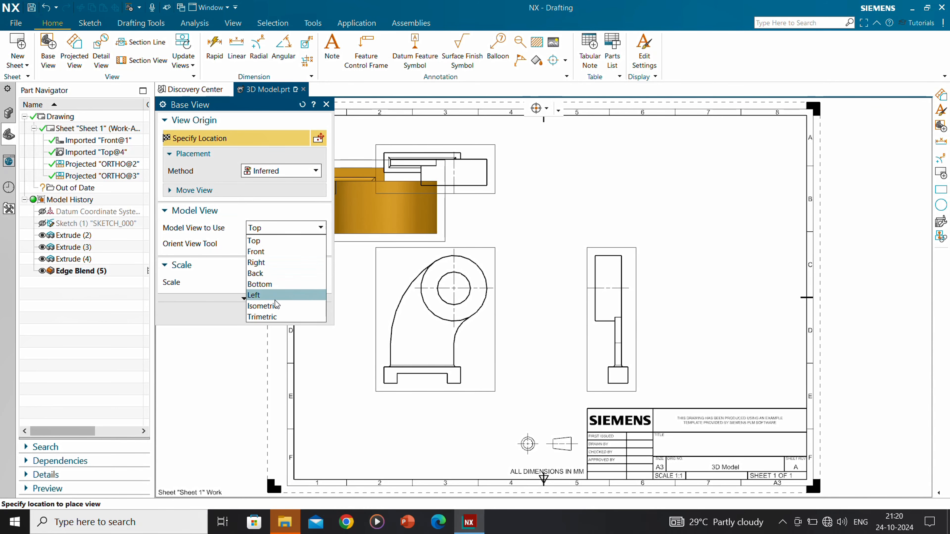
pyautogui.click(263, 306)
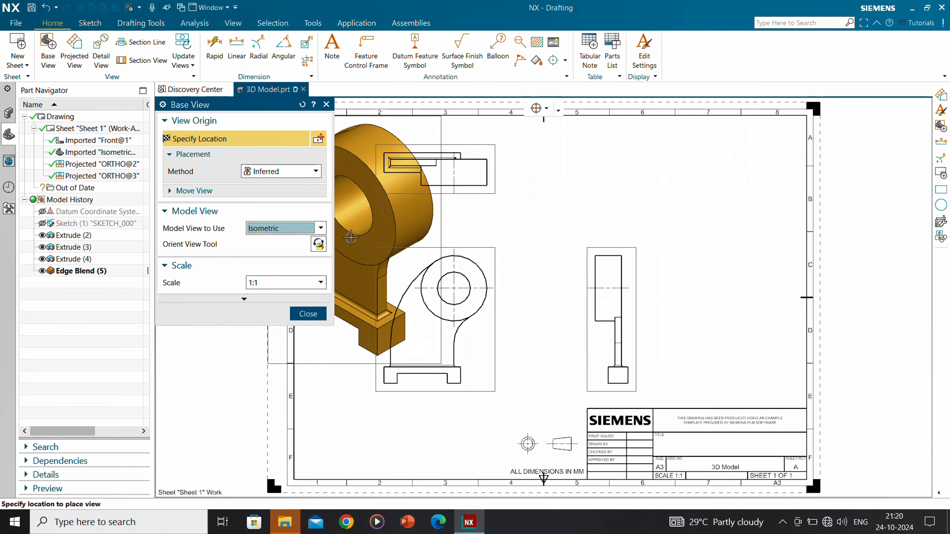
pyautogui.click(321, 283)
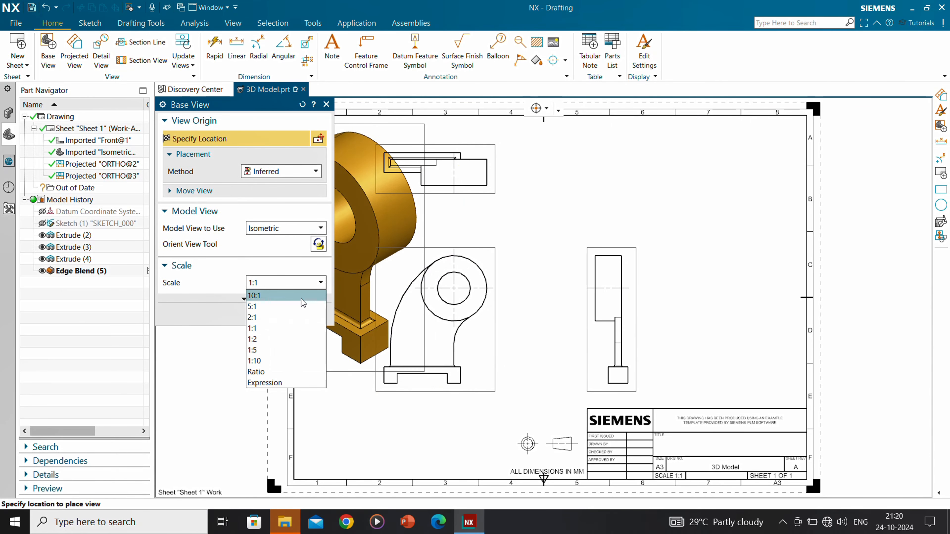
pyautogui.click(285, 339)
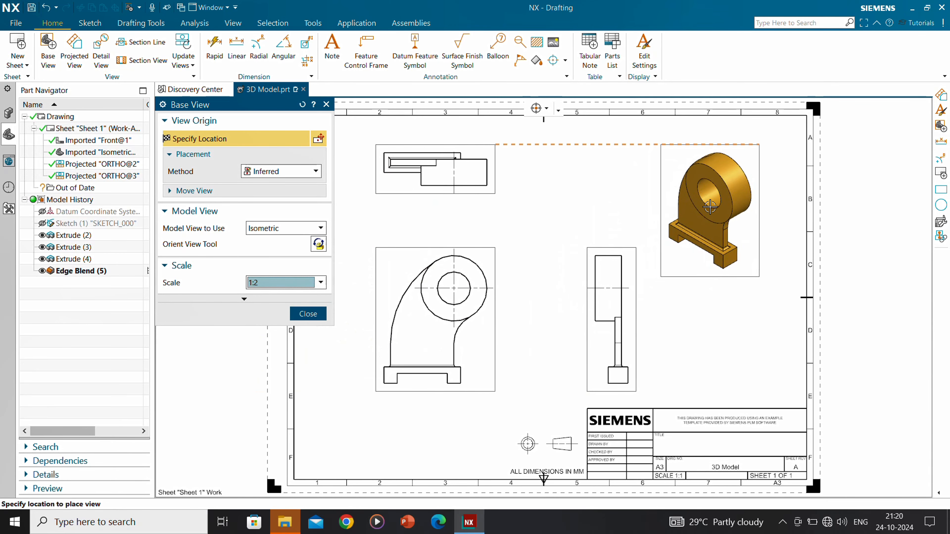
pyautogui.click(709, 207)
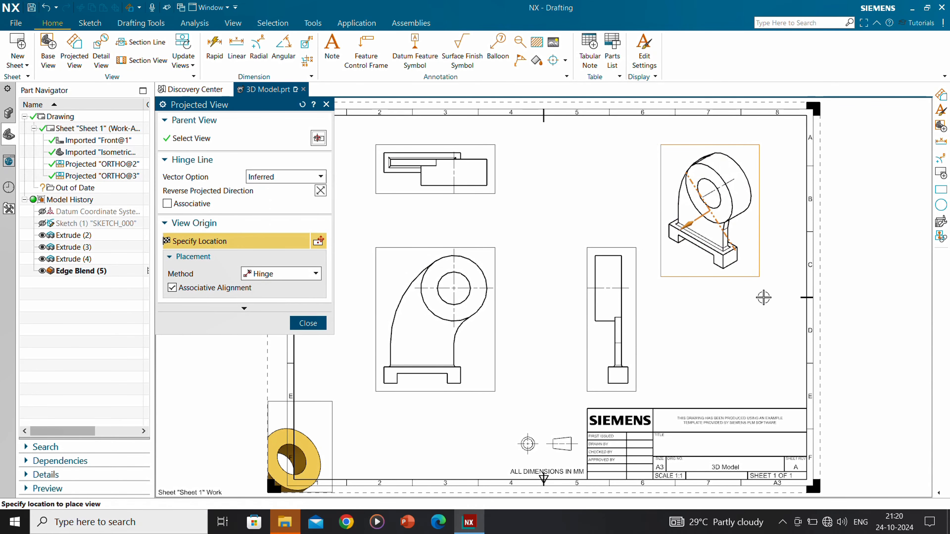
pyautogui.press('Escape')
# - Set the isometric view's rendering style to Fully Shaded
pyautogui.click(759, 279)
pyautogui.doubleClick(759, 278)
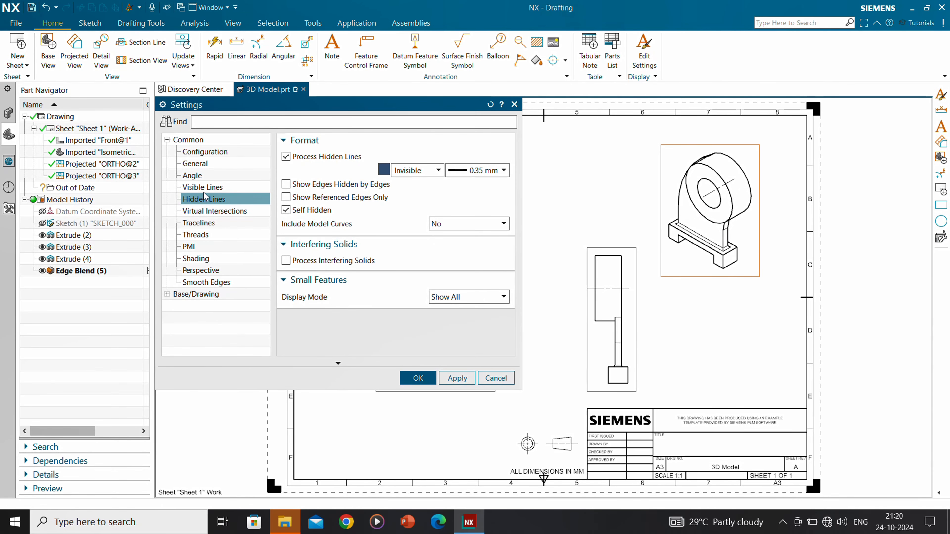
pyautogui.click(196, 258)
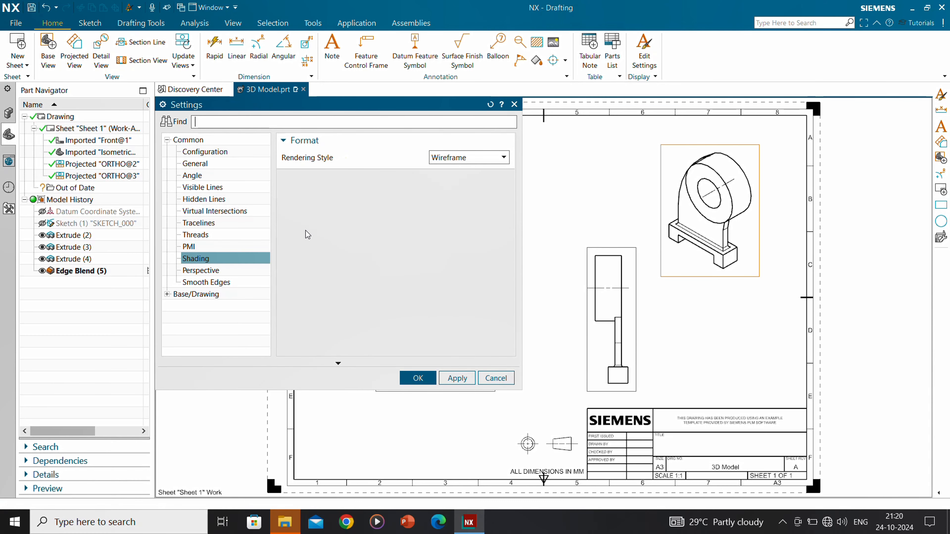
pyautogui.click(461, 155)
pyautogui.click(454, 169)
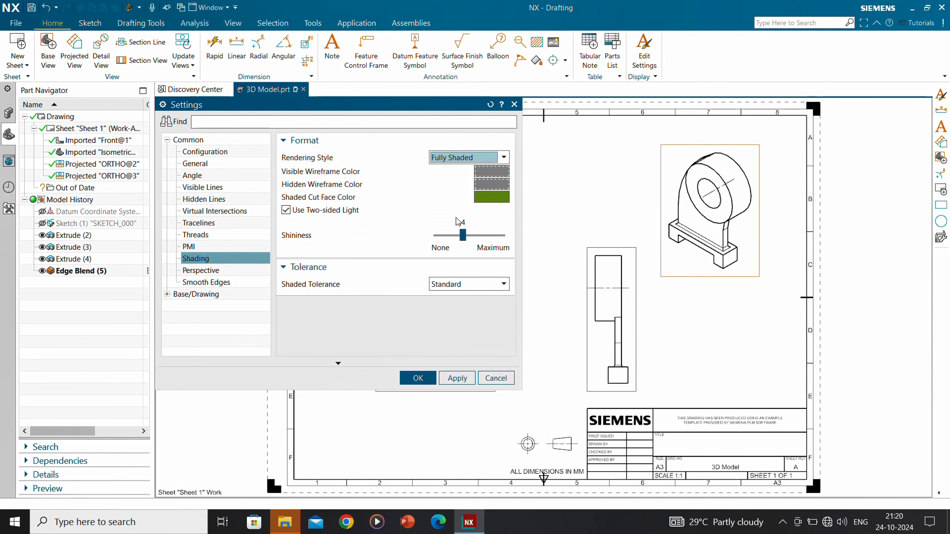
pyautogui.click(417, 378)
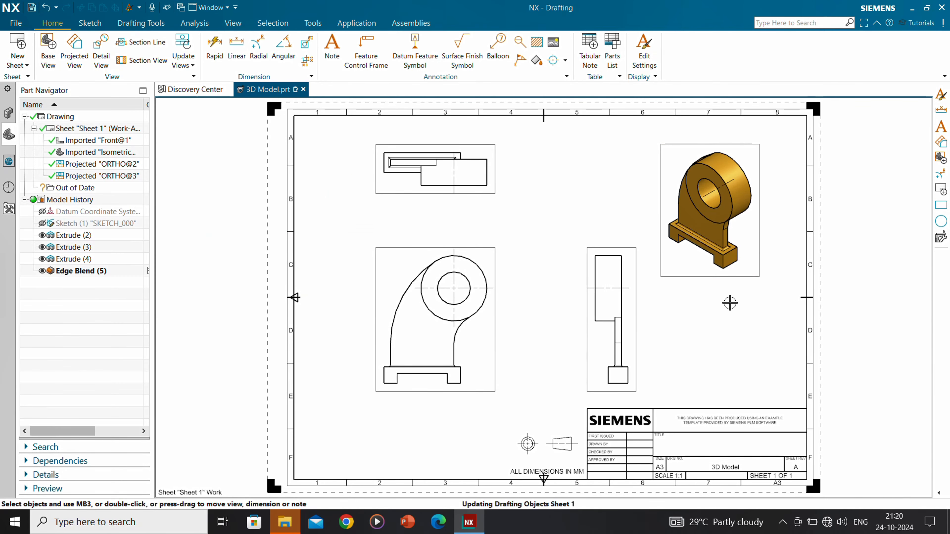
# - In the drafting preferences for dimension text, set the orientation to Horizontal Text
pyautogui.moveTo(728, 301)
pyautogui.mouseDown(button='middle')
pyautogui.moveTo(703, 303)
pyautogui.moveTo(722, 306)
pyautogui.mouseUp(button='middle')
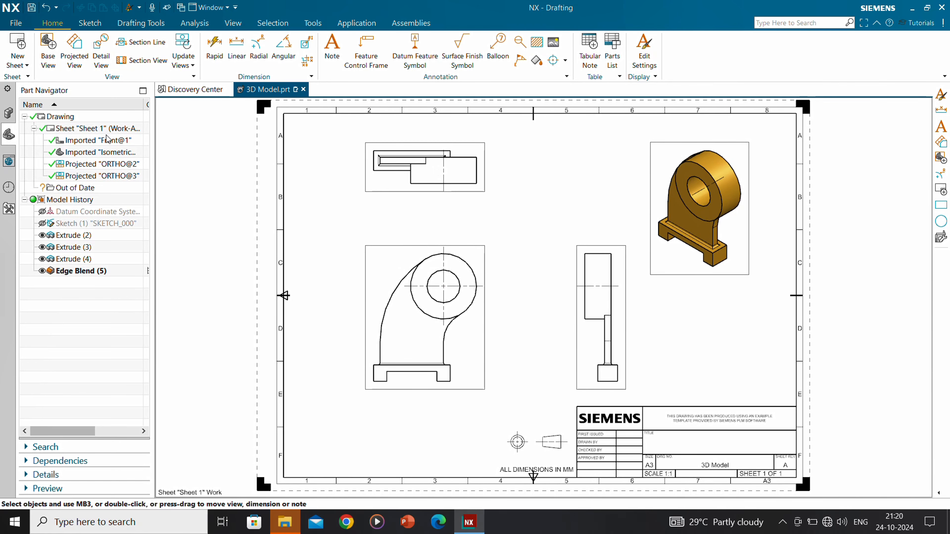
pyautogui.click(13, 21)
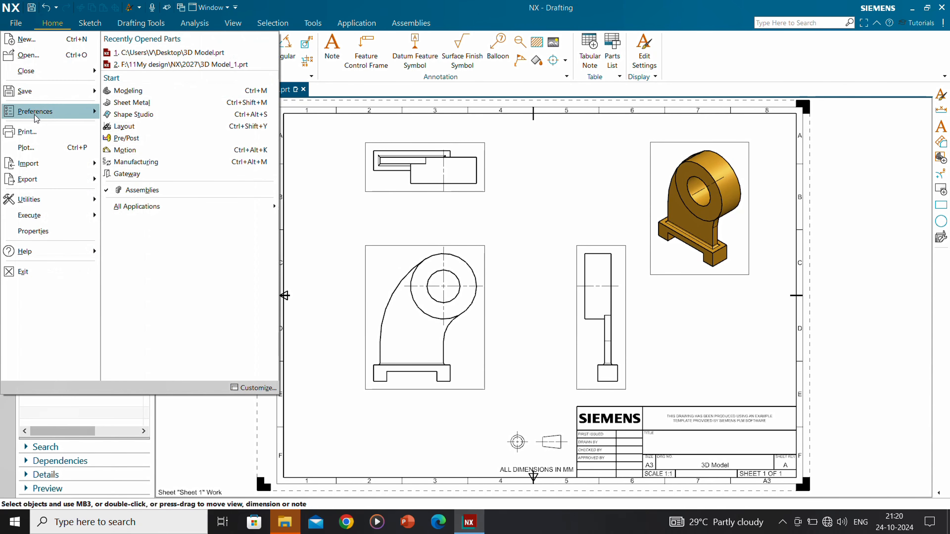
pyautogui.moveTo(35, 111)
pyautogui.click(127, 116)
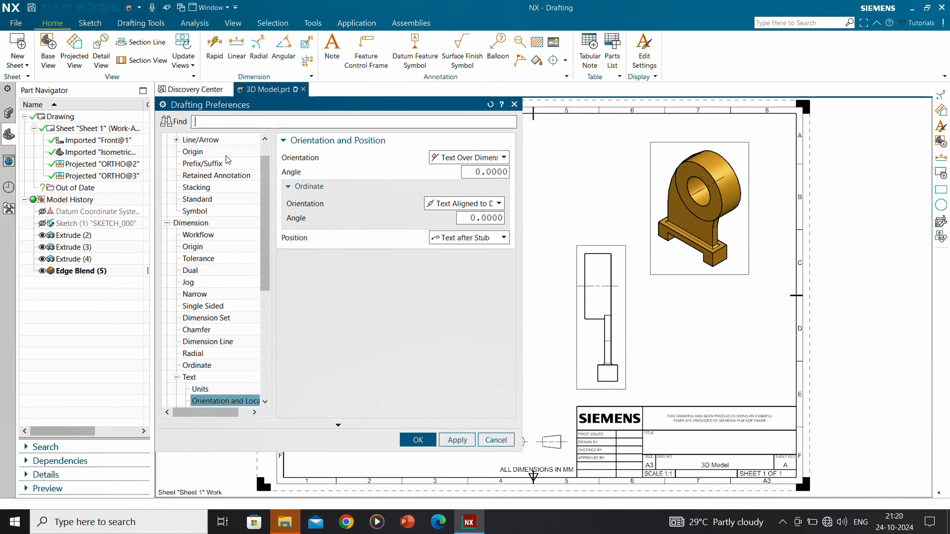
pyautogui.scroll(-3, 188, 228)
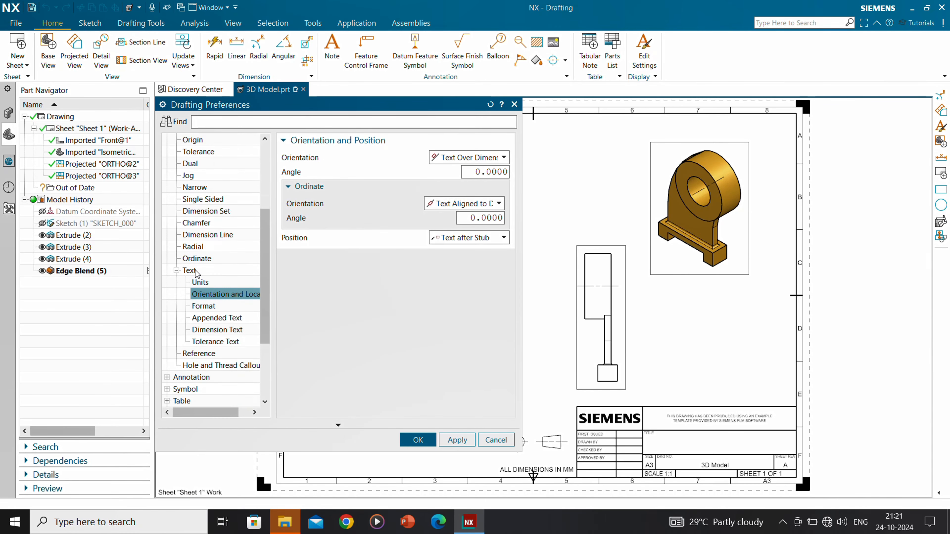
pyautogui.click(199, 284)
pyautogui.click(198, 293)
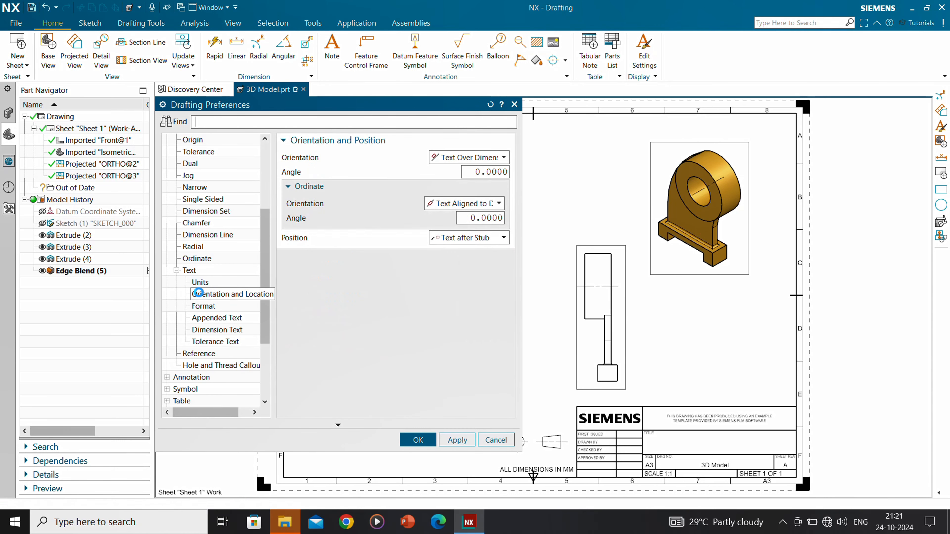
pyautogui.click(468, 157)
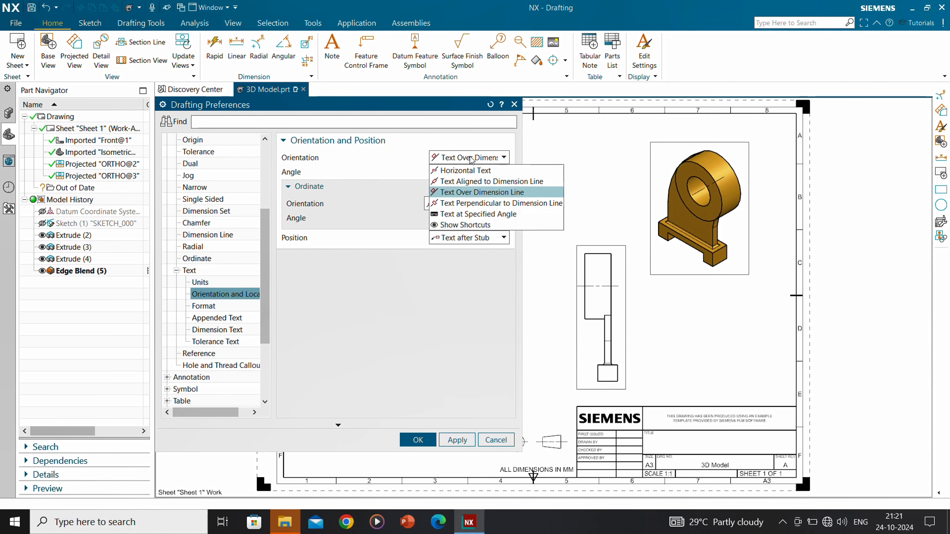
pyautogui.click(469, 176)
# - Set the ordinate dimension text orientation to Horizontal Text as well and accept the drafting preferences
pyautogui.click(468, 209)
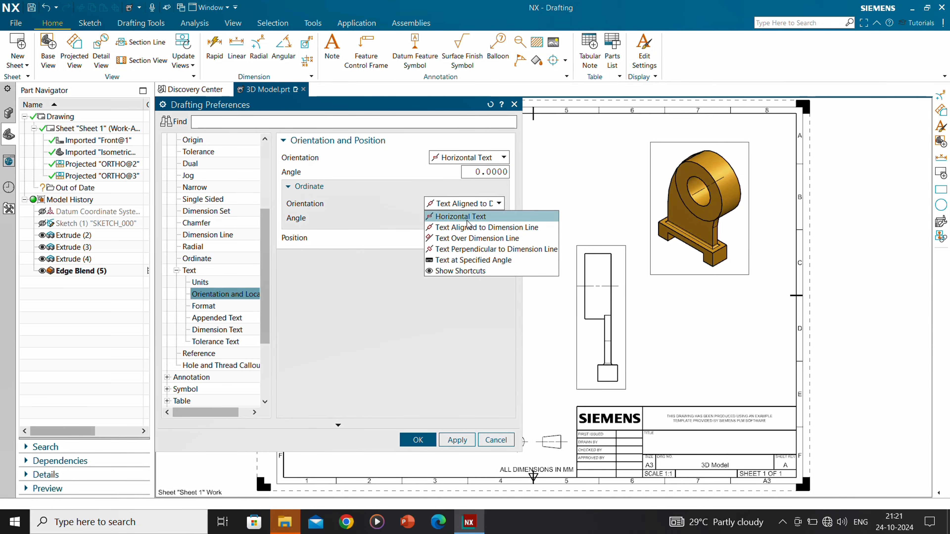
pyautogui.click(467, 214)
pyautogui.click(469, 238)
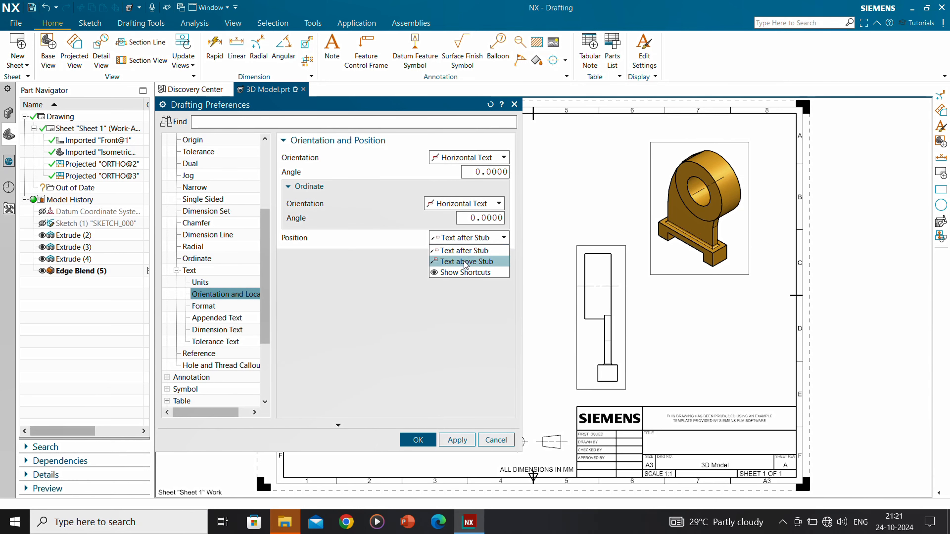
pyautogui.click(406, 311)
pyautogui.click(419, 441)
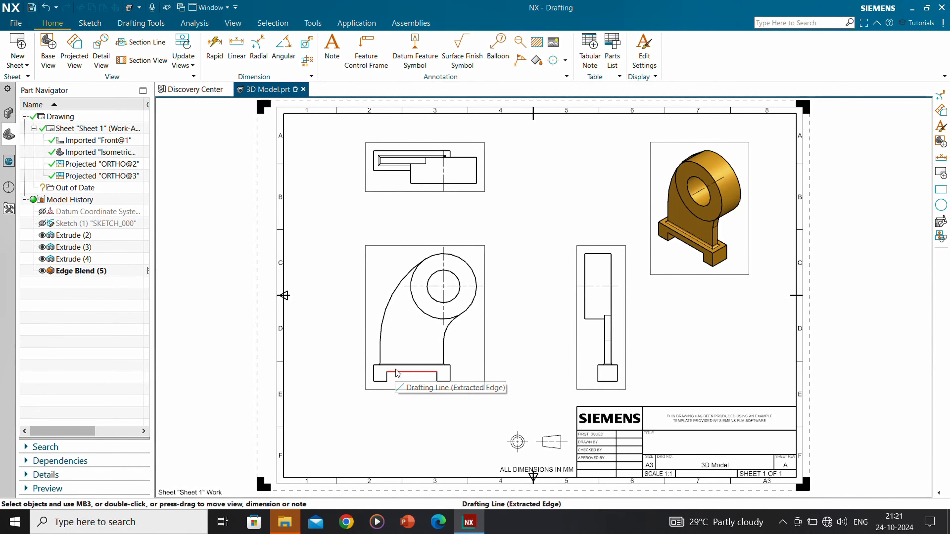
# - Add a linear dimension for the width of the base's bottom slot in the front view, placed below the base
pyautogui.scroll(6, 396, 379)
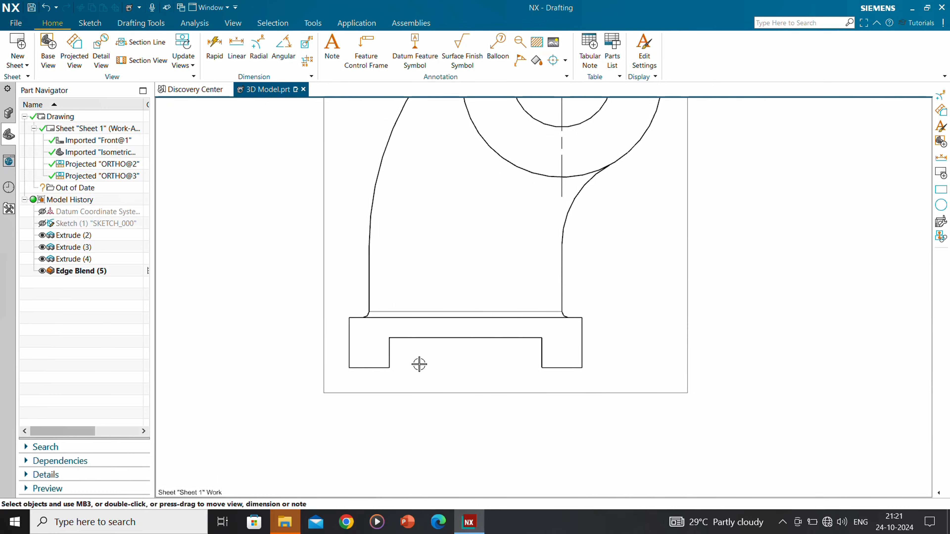
pyautogui.click(232, 48)
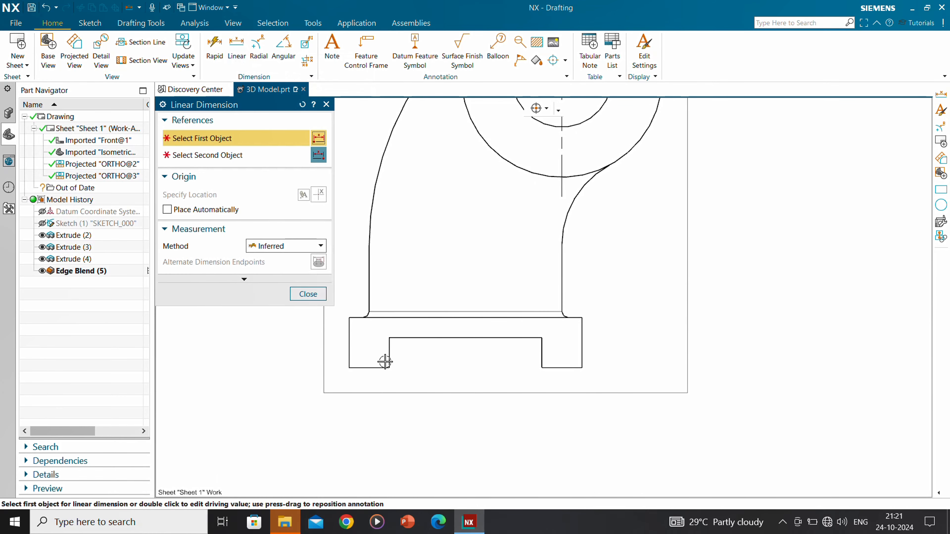
pyautogui.click(390, 367)
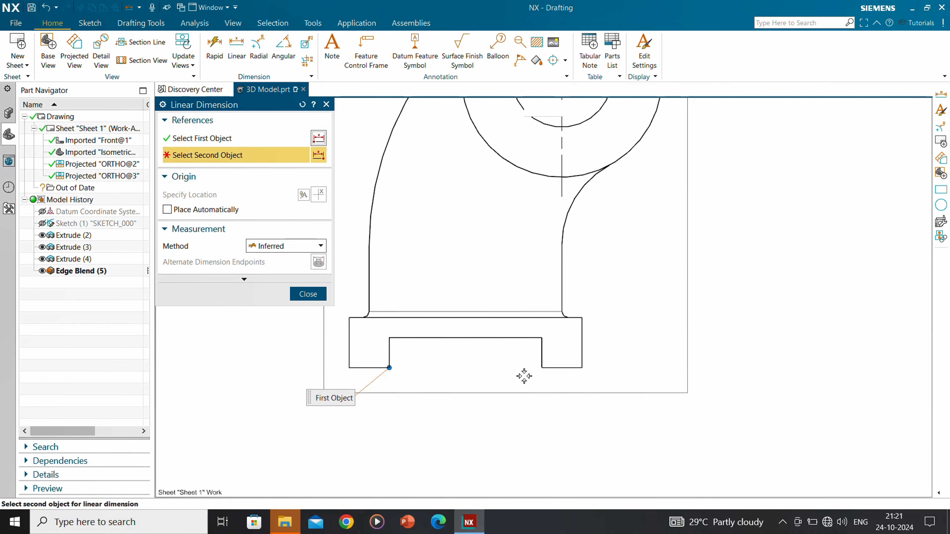
pyautogui.click(542, 367)
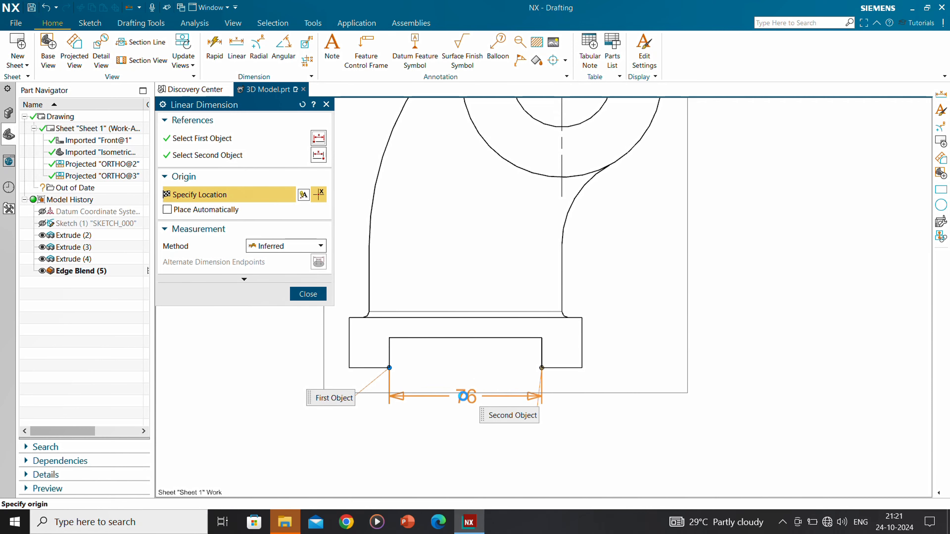
pyautogui.click(463, 396)
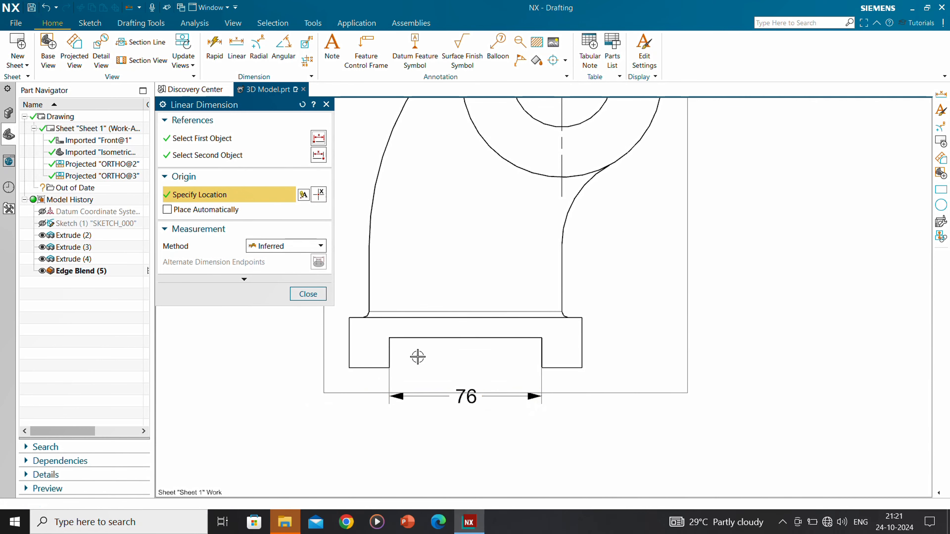
# - Add a linear dimension for the web's width between its vertical edges in the front view, placed below the slot-width dimension
pyautogui.click(370, 277)
pyautogui.click(562, 278)
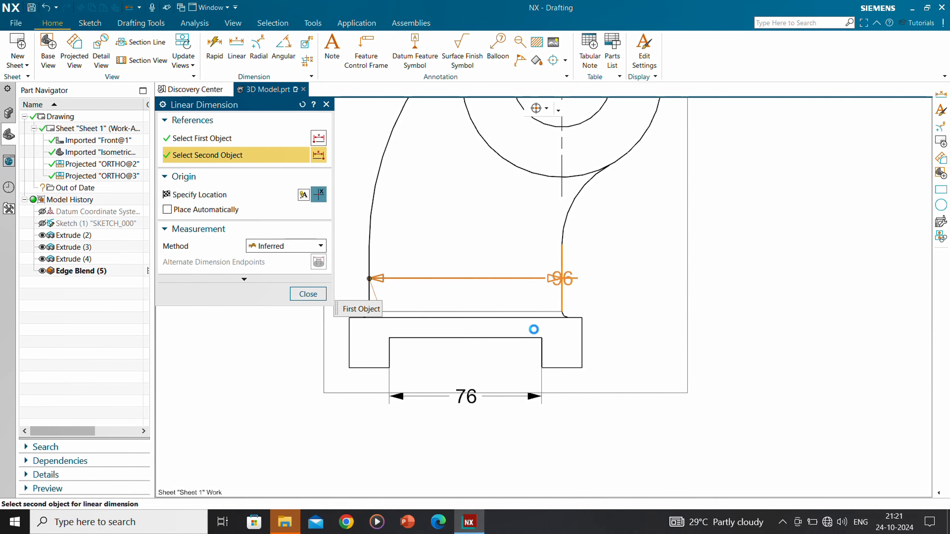
pyautogui.click(453, 422)
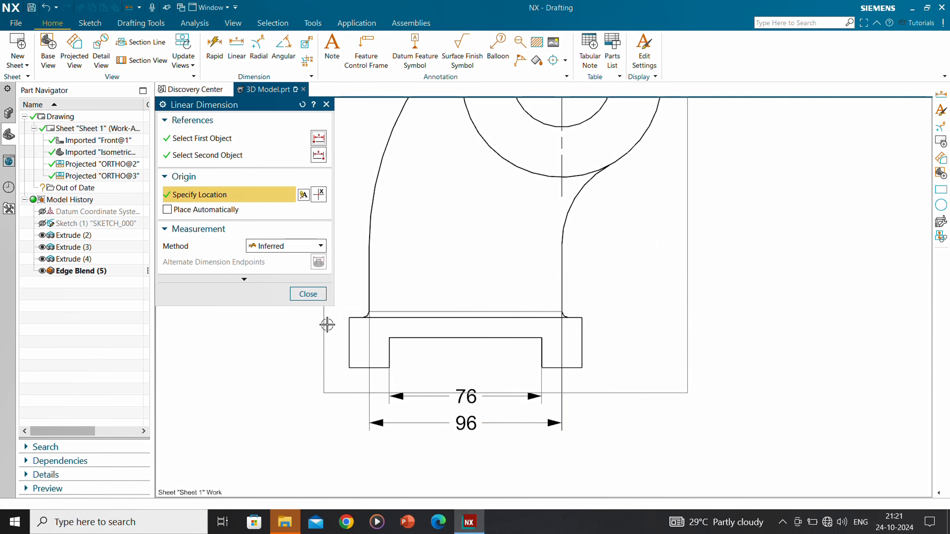
# - Add linear dimensions in the front view for the base's height, placed left of the base, and for the slot's depth, placed to its right
pyautogui.click(349, 353)
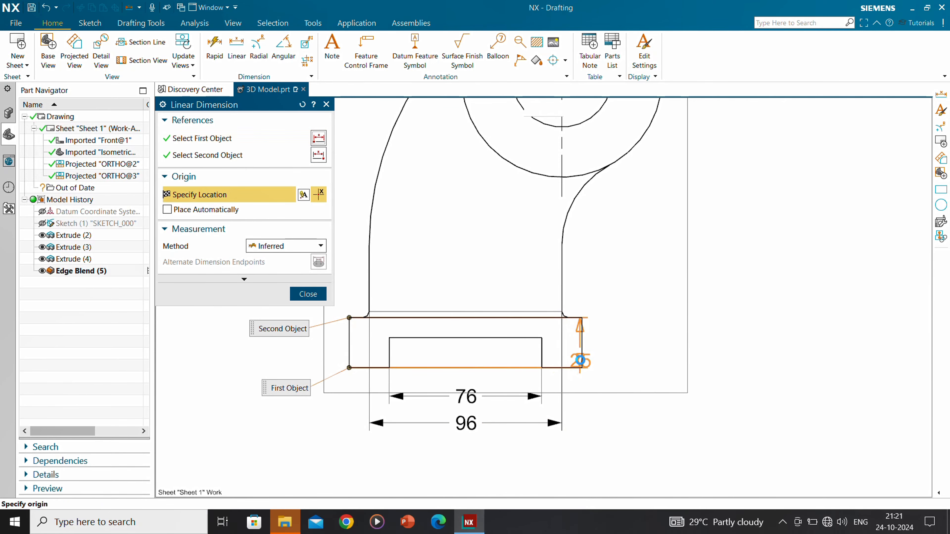
pyautogui.keyDown('shift'); pyautogui.moveTo(361, 340); pyautogui.dragTo(462, 340, button='middle'); pyautogui.keyUp('shift')
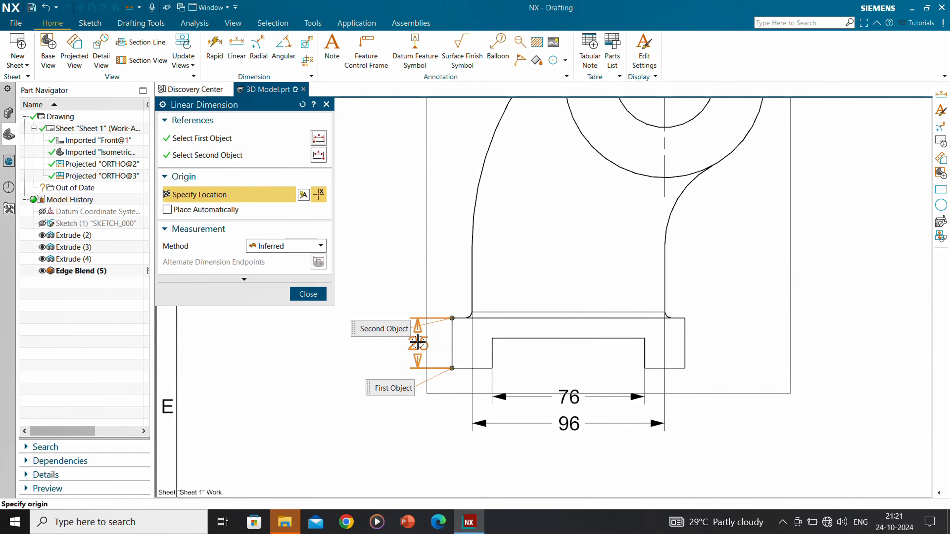
pyautogui.click(417, 344)
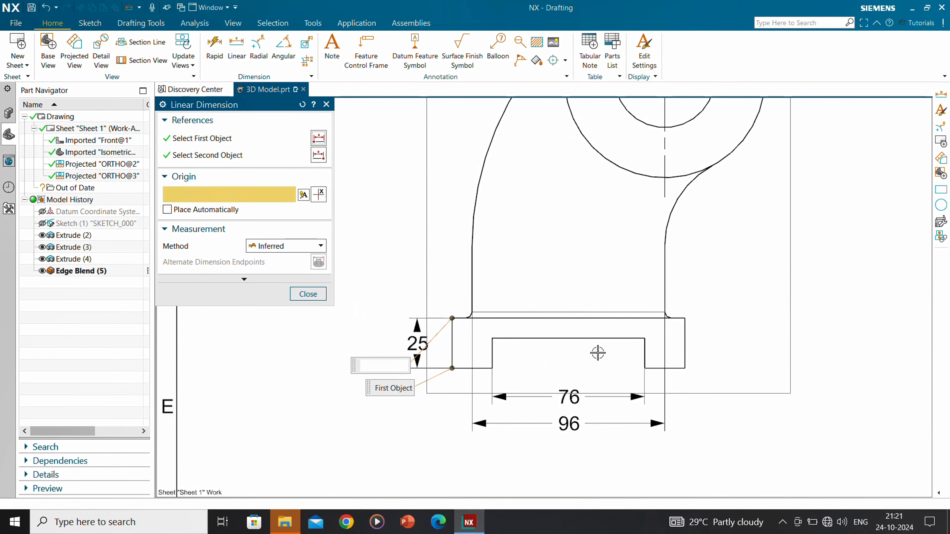
pyautogui.click(645, 343)
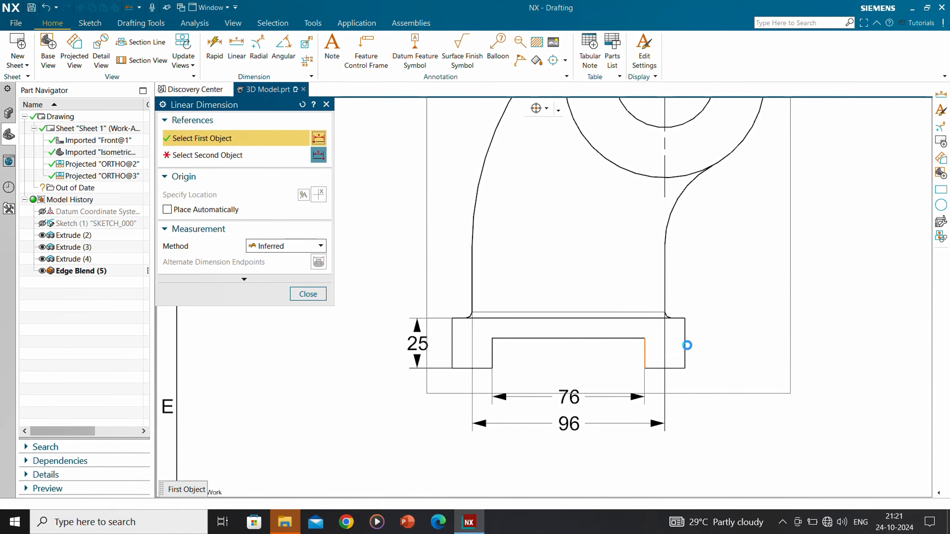
pyautogui.click(646, 366)
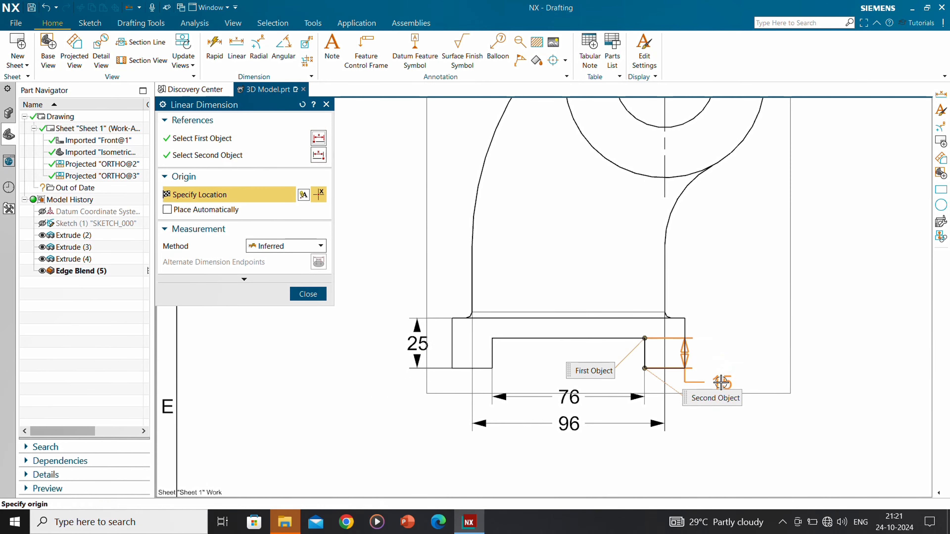
pyautogui.click(719, 382)
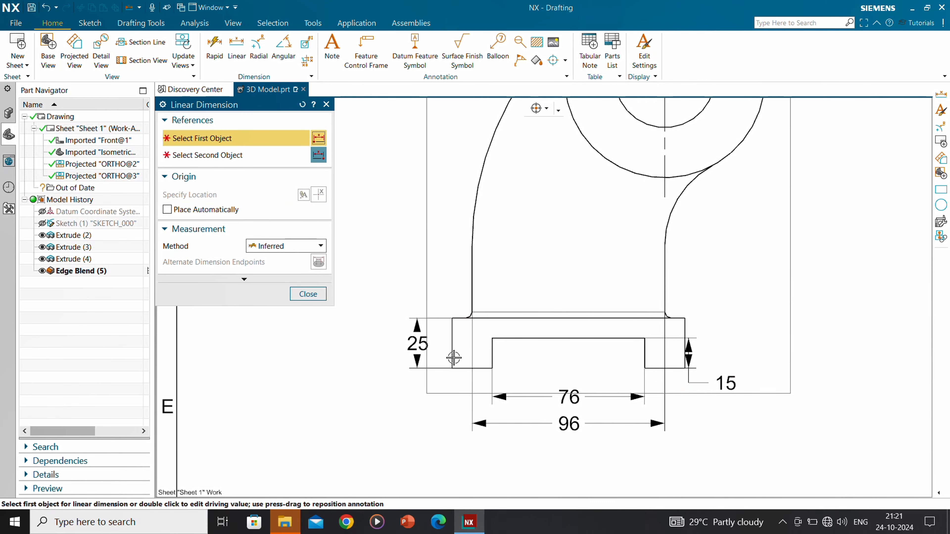
# - Add the base's overall width dimension below the other front-view widths and move the slot-depth dimension farther out from the base
pyautogui.click(452, 367)
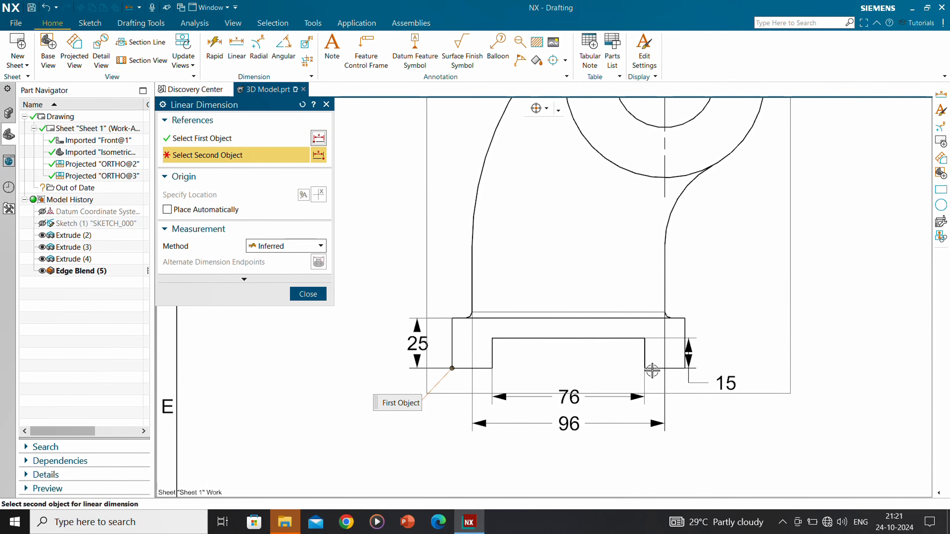
pyautogui.click(684, 368)
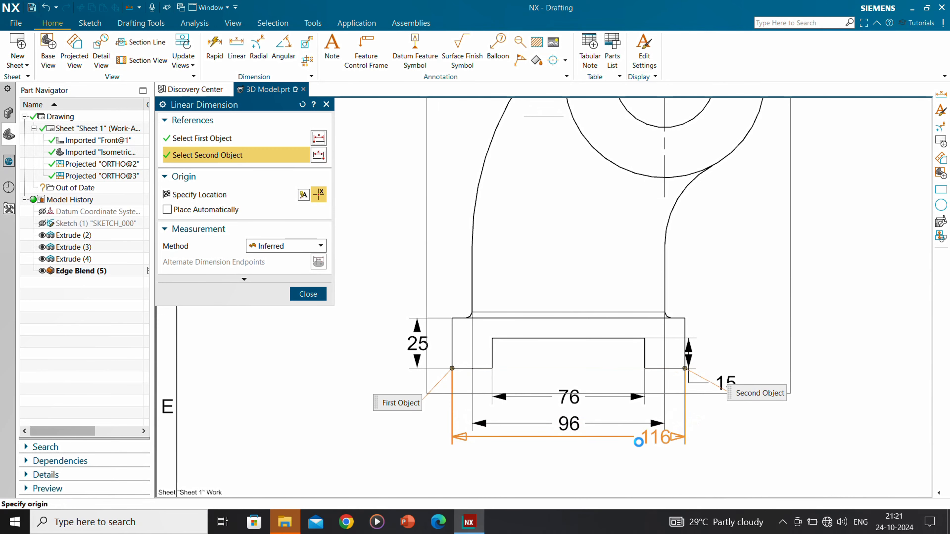
pyautogui.click(602, 445)
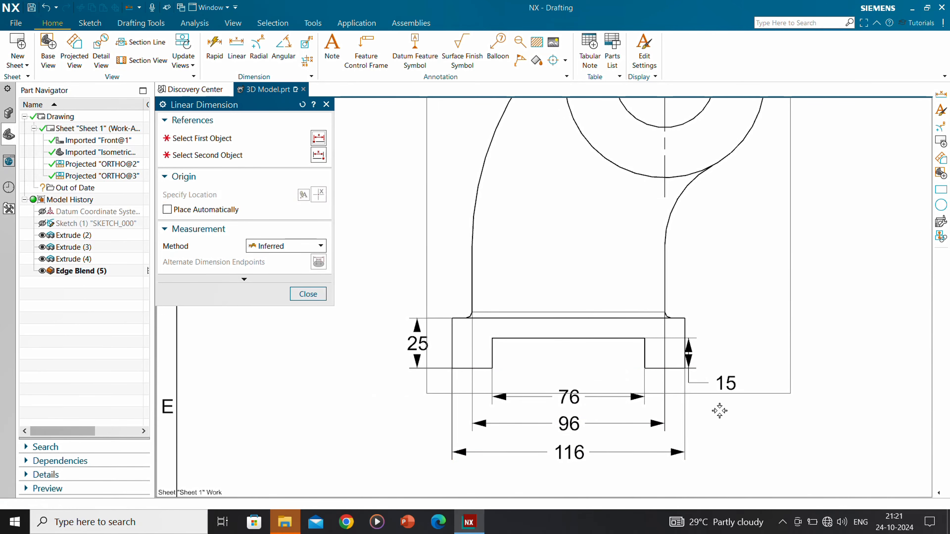
pyautogui.press('Escape')
pyautogui.moveTo(723, 384); pyautogui.dragTo(745, 384)
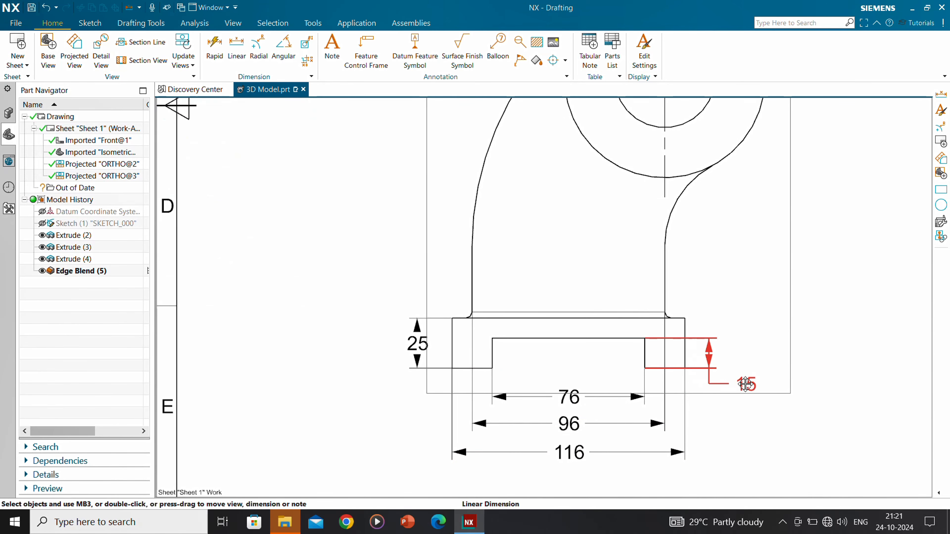
# - Add a radial dimension to the large outer arc on the web's left side in the front view, placed outside the arc
pyautogui.moveTo(697, 285); pyautogui.dragTo(635, 310, button='middle')
pyautogui.scroll(-2, 636, 306)
pyautogui.moveTo(667, 273)
pyautogui.mouseDown(button='middle')
pyautogui.moveTo(609, 320)
pyautogui.moveTo(600, 315)
pyautogui.mouseUp(button='middle')
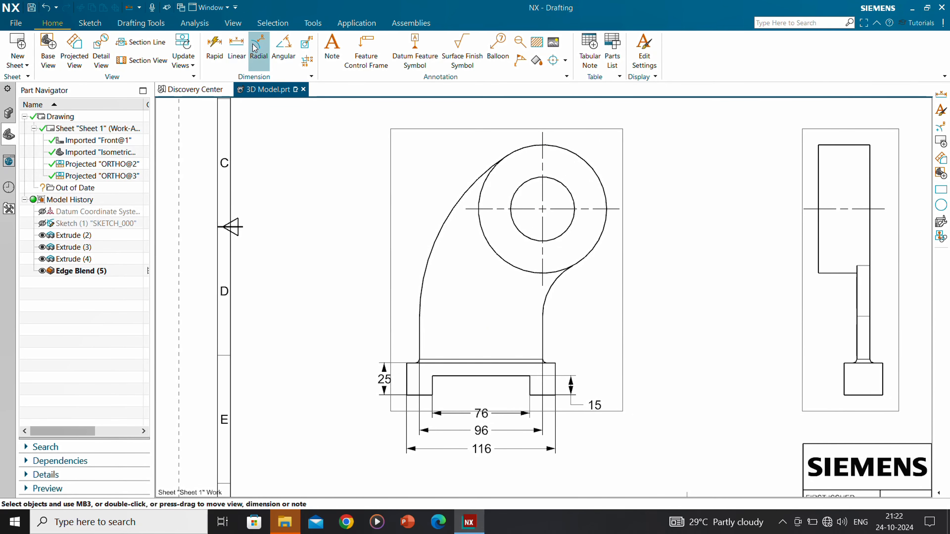
pyautogui.click(443, 223)
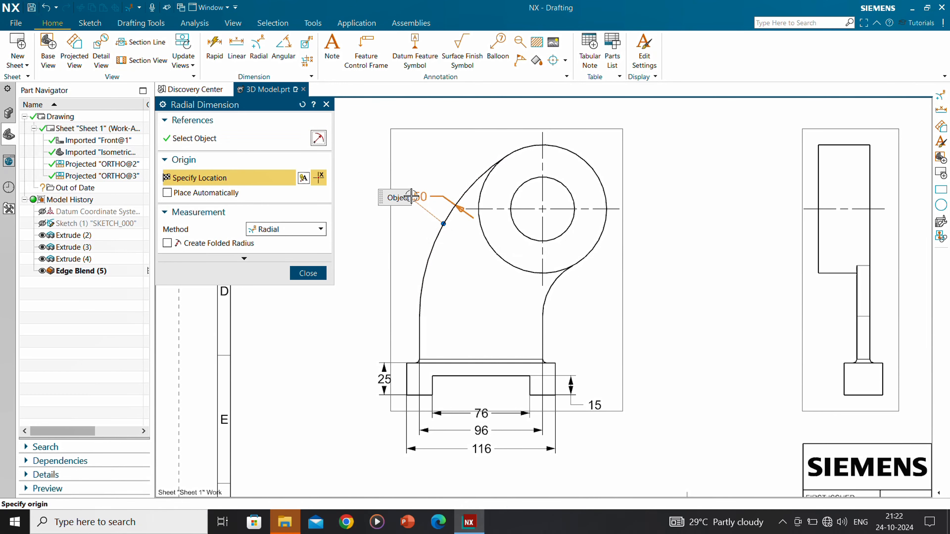
pyautogui.click(399, 178)
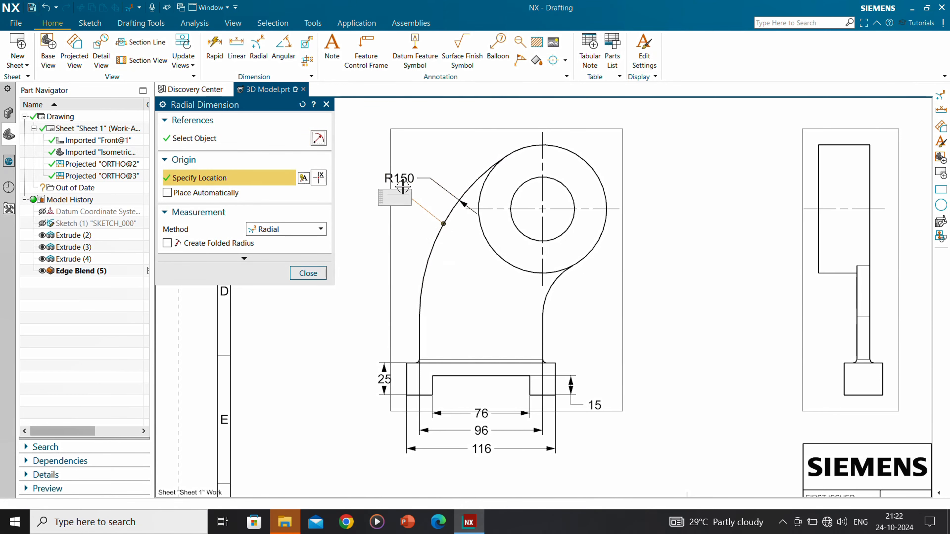
# - Add a radial dimension to the small concave arc under the boss in the front view and reposition its text outside the web
pyautogui.click(558, 280)
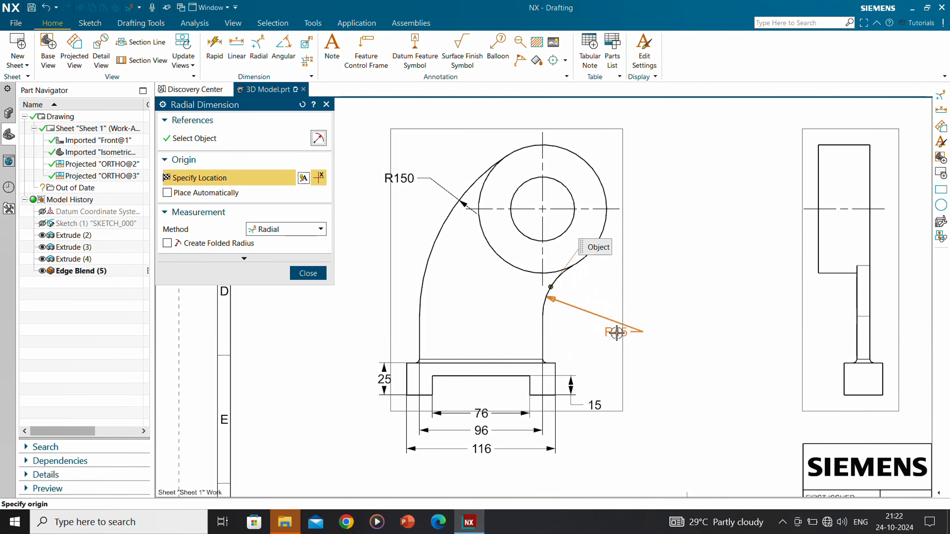
pyautogui.click(637, 327)
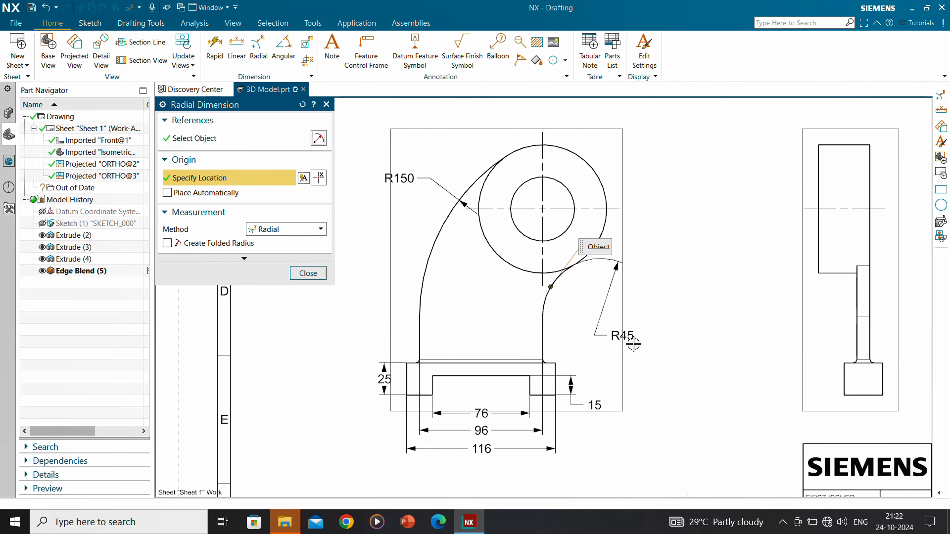
pyautogui.moveTo(625, 335); pyautogui.dragTo(631, 301)
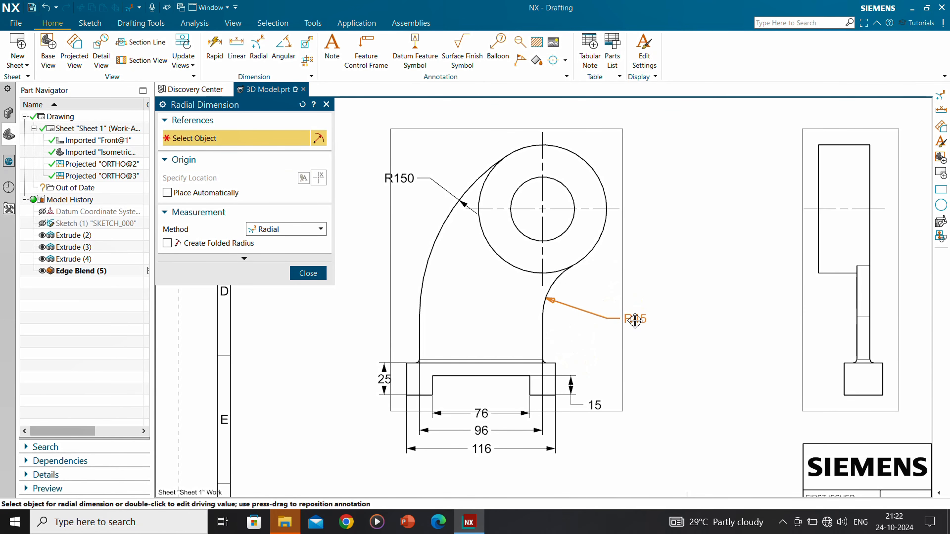
pyautogui.press('Escape')
# - Add a radial dimension with the Diametral method to the boss's outer circle, placed above and right of the front view
pyautogui.keyDown('shift'); pyautogui.moveTo(615, 302); pyautogui.dragTo(578, 297, button='middle'); pyautogui.keyUp('shift')
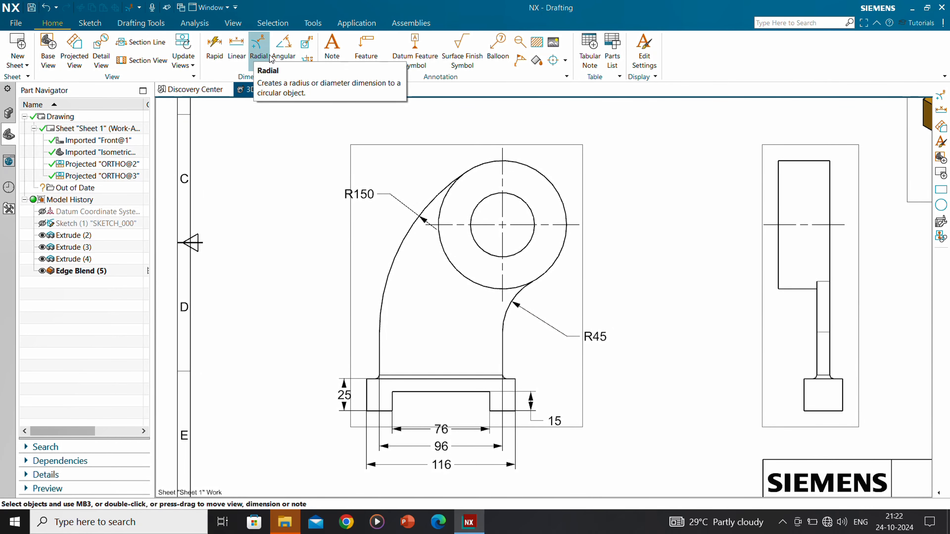
pyautogui.click(258, 48)
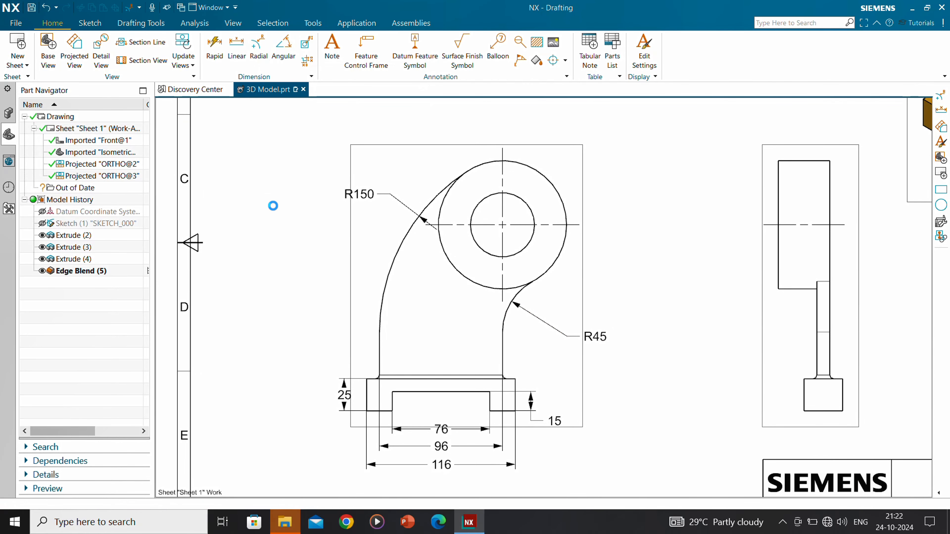
pyautogui.click(301, 229)
pyautogui.click(295, 259)
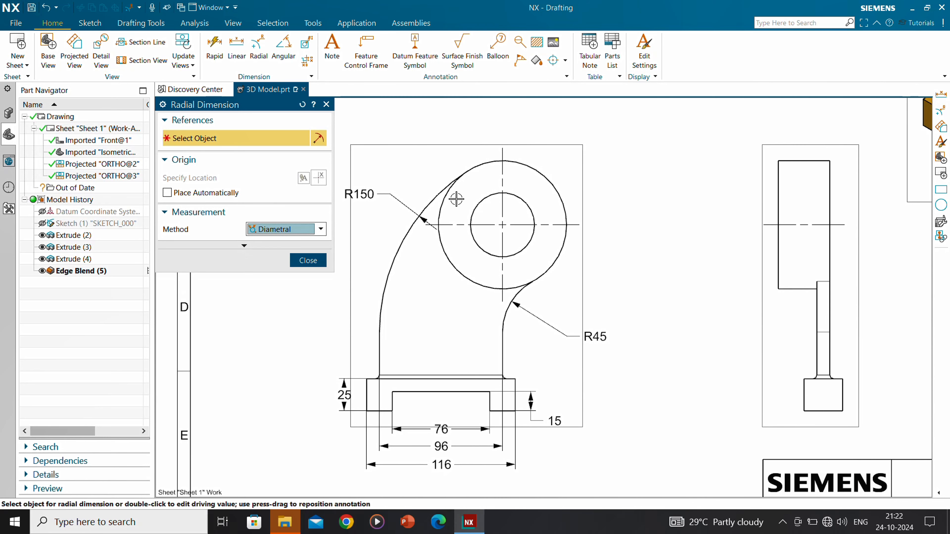
pyautogui.click(530, 171)
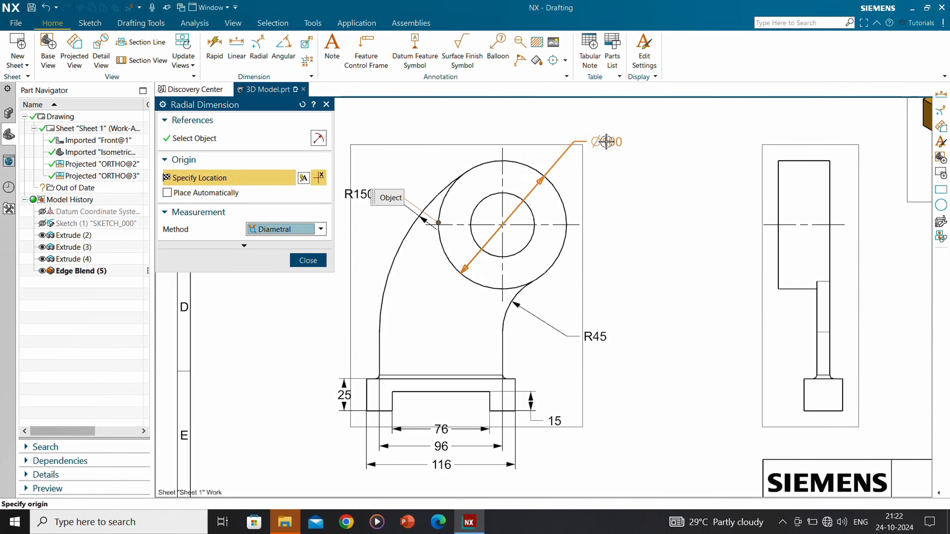
pyautogui.click(605, 141)
# - Add a diametral dimension to the boss's inner hole, placed to the right of the front view
pyautogui.click(530, 238)
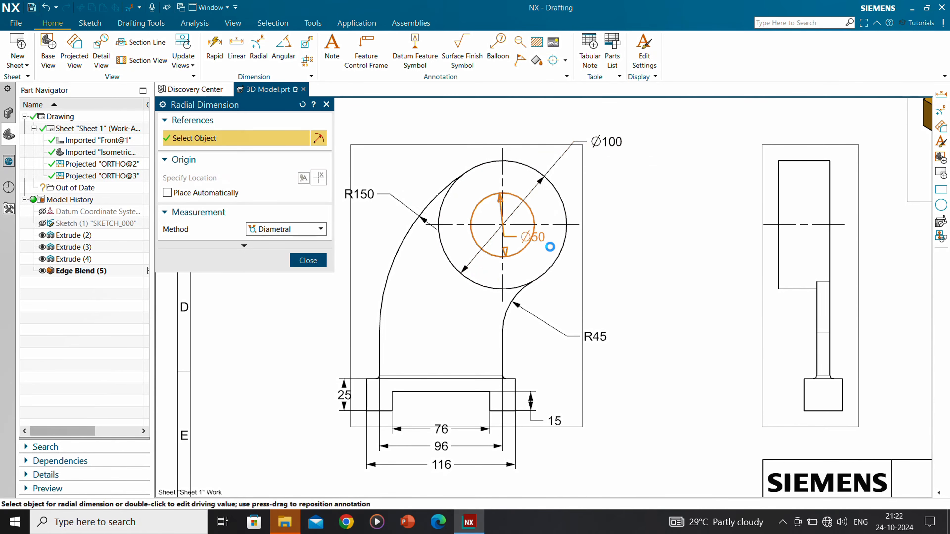
pyautogui.click(600, 270)
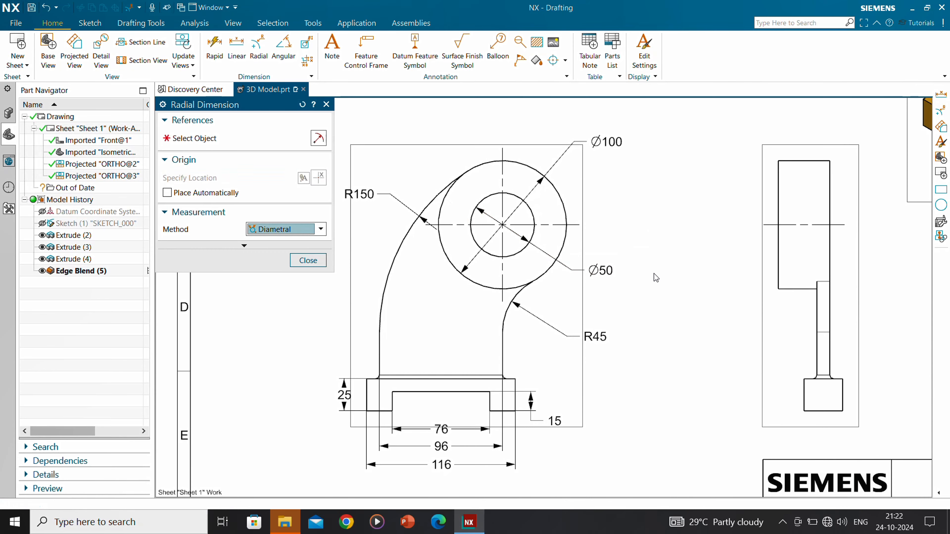
pyautogui.press('Escape')
# - Add a linear dimension for the boss's thickness along its top edge in the side view, placed above the view
pyautogui.scroll(-2, 650, 271)
pyautogui.moveTo(666, 276); pyautogui.dragTo(509, 269, button='middle')
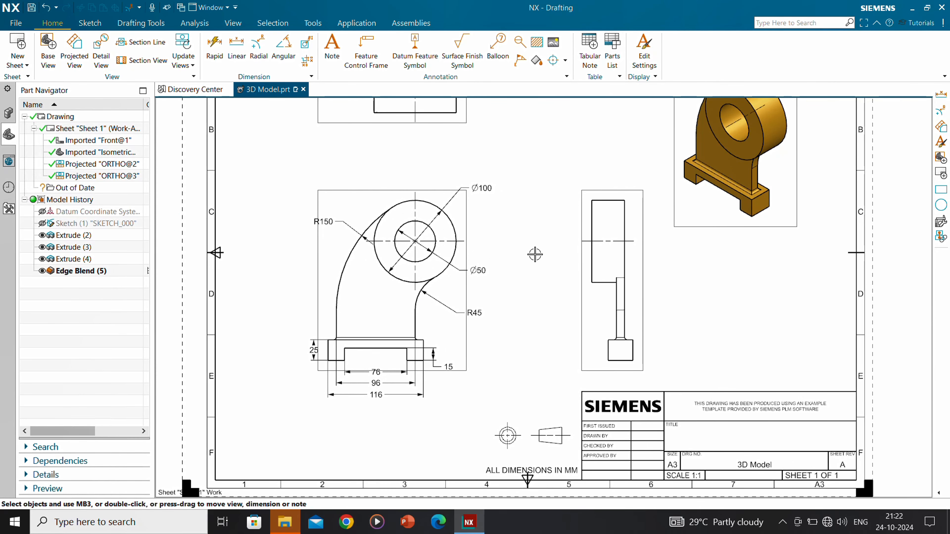
pyautogui.click(236, 50)
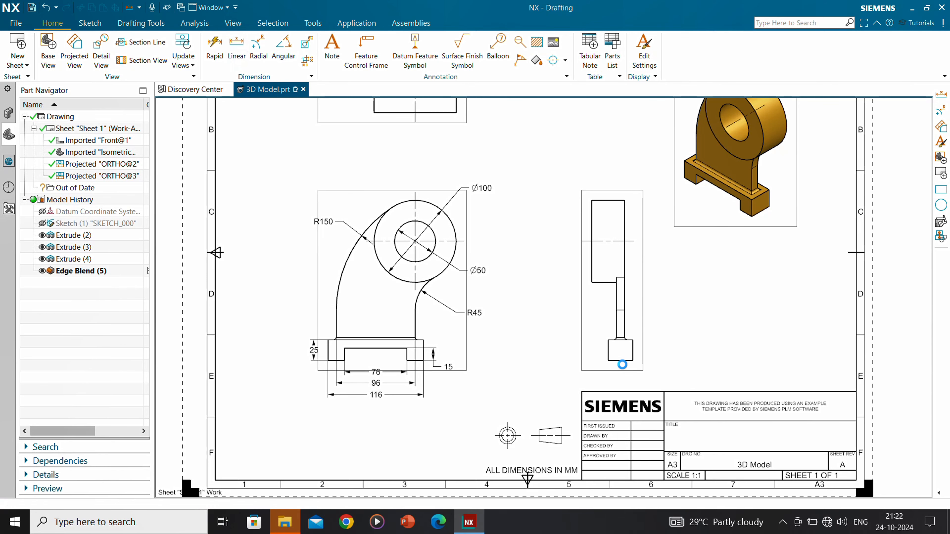
pyautogui.scroll(2, 600, 200)
pyautogui.click(601, 200)
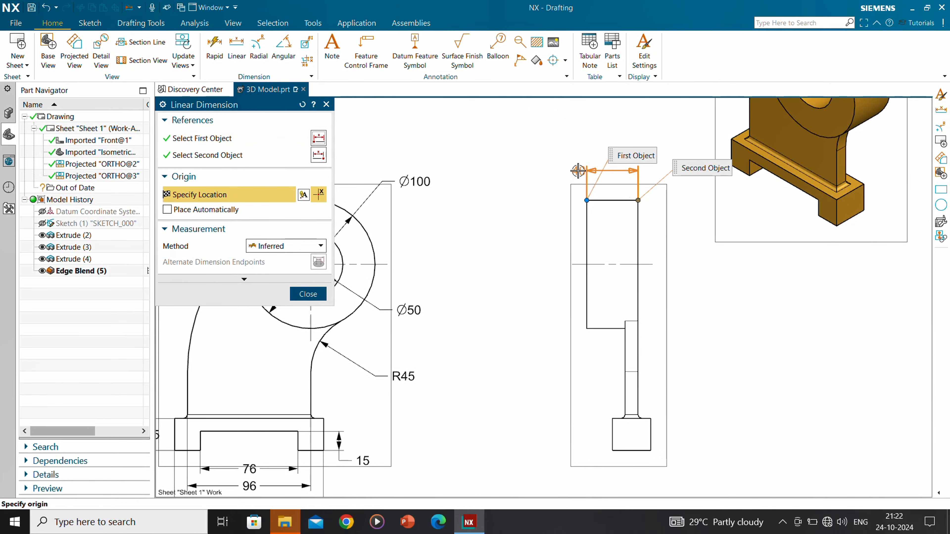
pyautogui.click(557, 174)
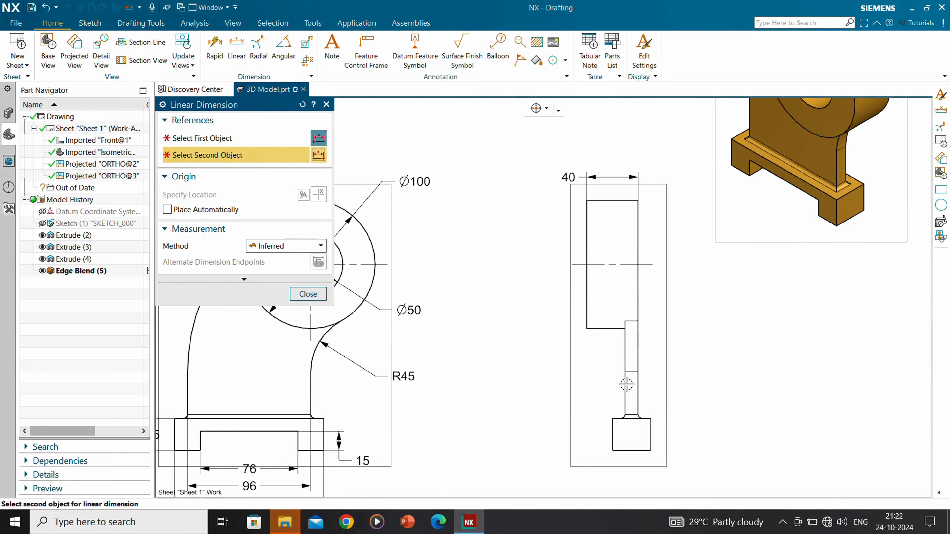
pyautogui.press('Escape')
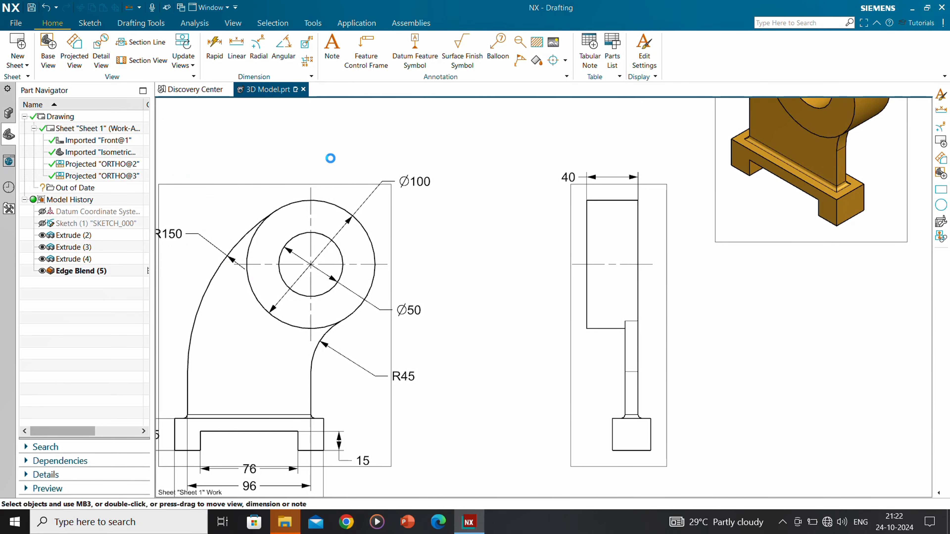
# - Add a linear dimension for the web's thickness between its vertical edges in the side view, with the text to the right
pyautogui.click(624, 393)
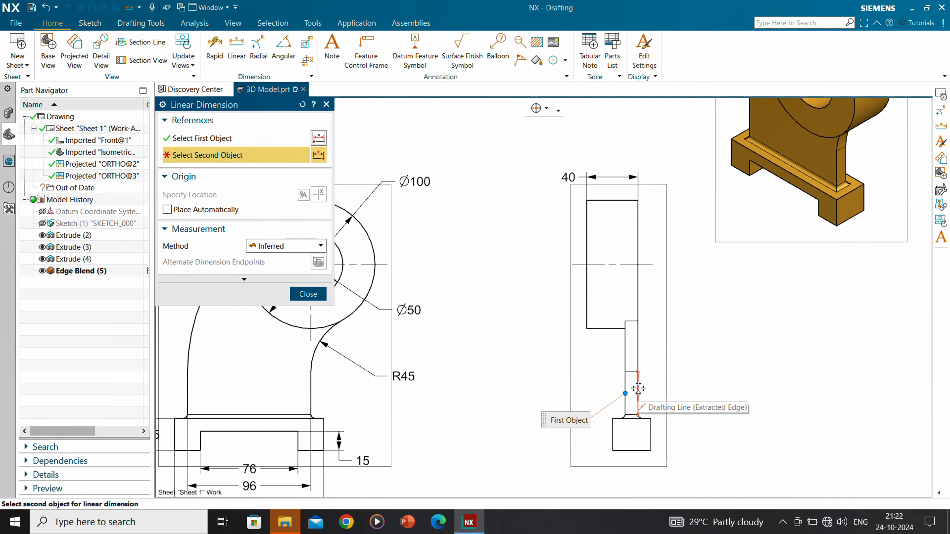
pyautogui.click(638, 389)
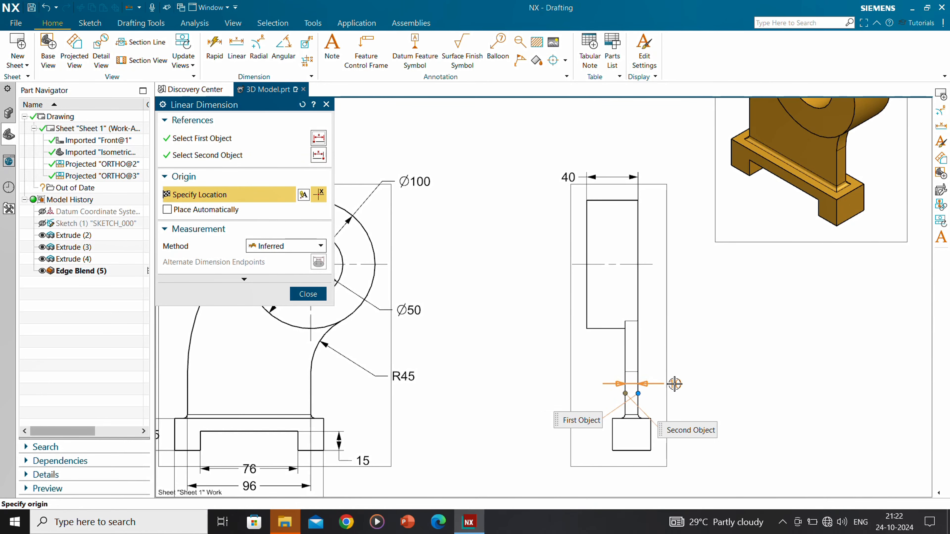
pyautogui.click(674, 384)
# - Add a linear dimension for the base's depth along its left edge in the top view, placed outside the base
pyautogui.keyDown('shift'); pyautogui.moveTo(584, 329); pyautogui.dragTo(621, 385, button='middle'); pyautogui.keyUp('shift')
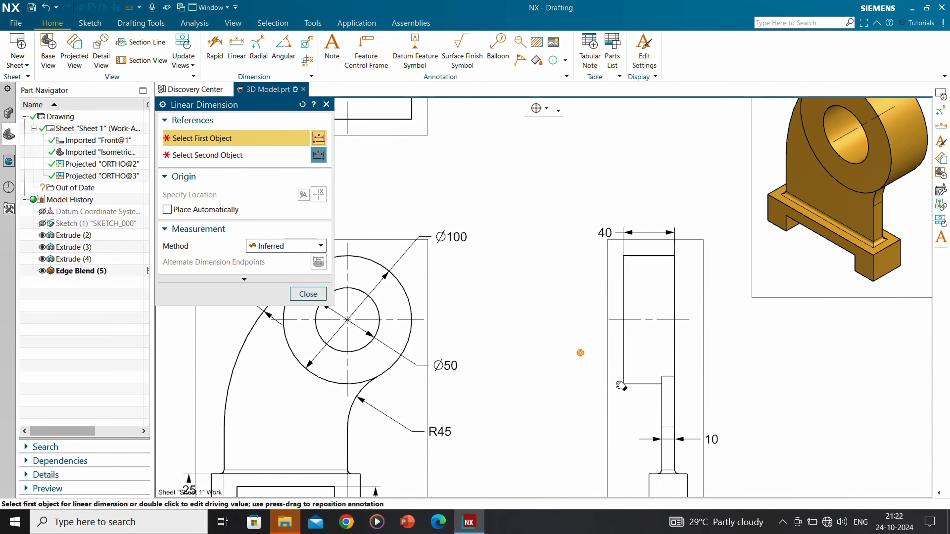
pyautogui.scroll(-2, 583, 362)
pyautogui.keyDown('shift'); pyautogui.moveTo(560, 310); pyautogui.dragTo(661, 334, button='middle'); pyautogui.keyUp('shift')
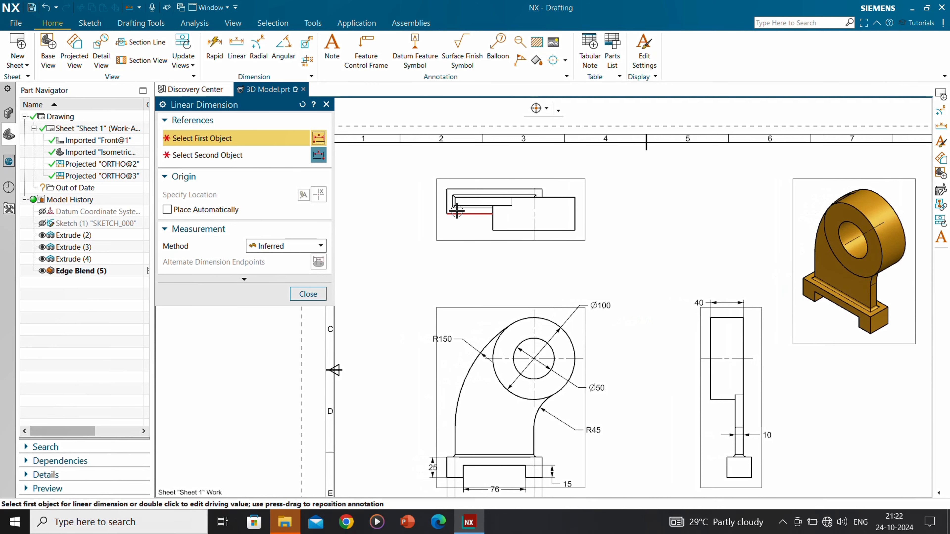
pyautogui.scroll(2, 456, 211)
pyautogui.click(427, 186)
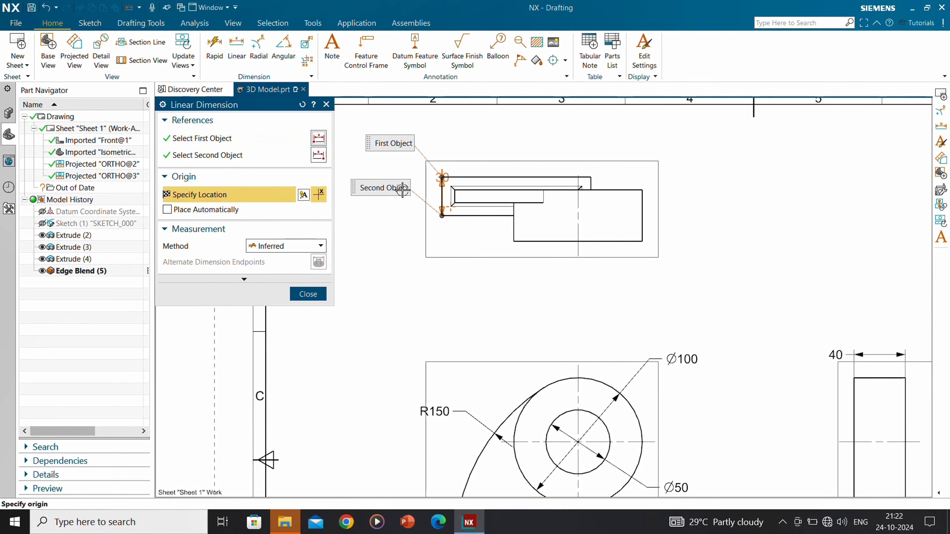
pyautogui.click(399, 234)
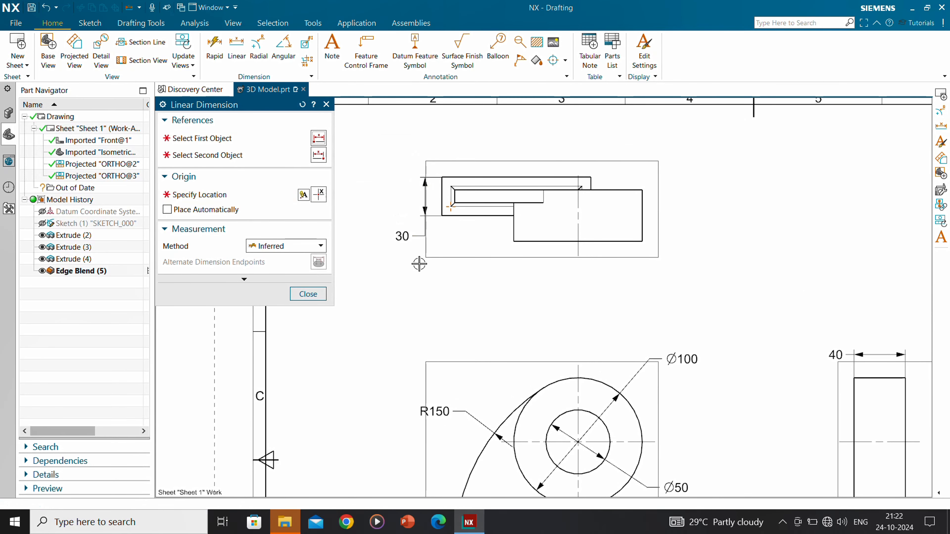
# - Add a dimension with the Radial method to the small fillet between web and base in the front view, placed up and to the right
pyautogui.press('Escape')
pyautogui.scroll(-2, 414, 218)
pyautogui.scroll(-2, 413, 218)
pyautogui.scroll(2, 591, 351)
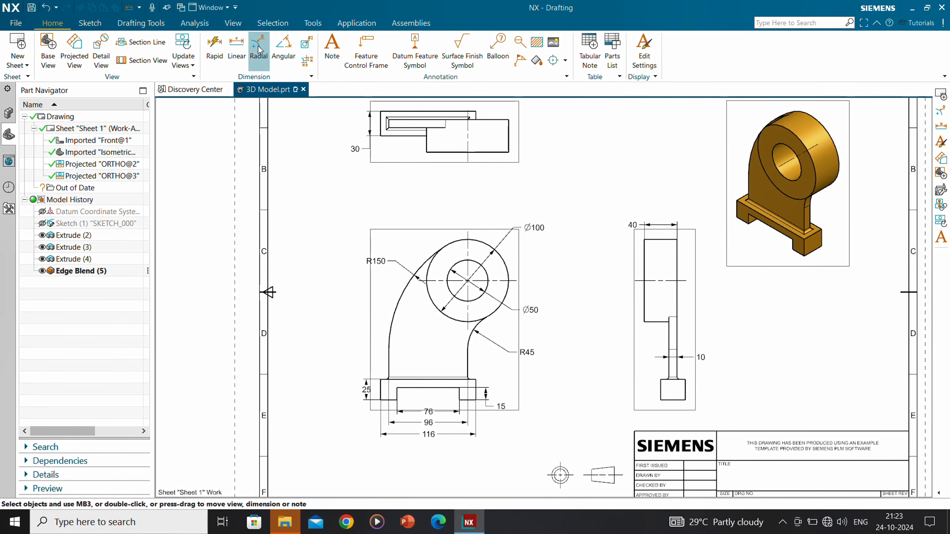
pyautogui.scroll(6, 468, 374)
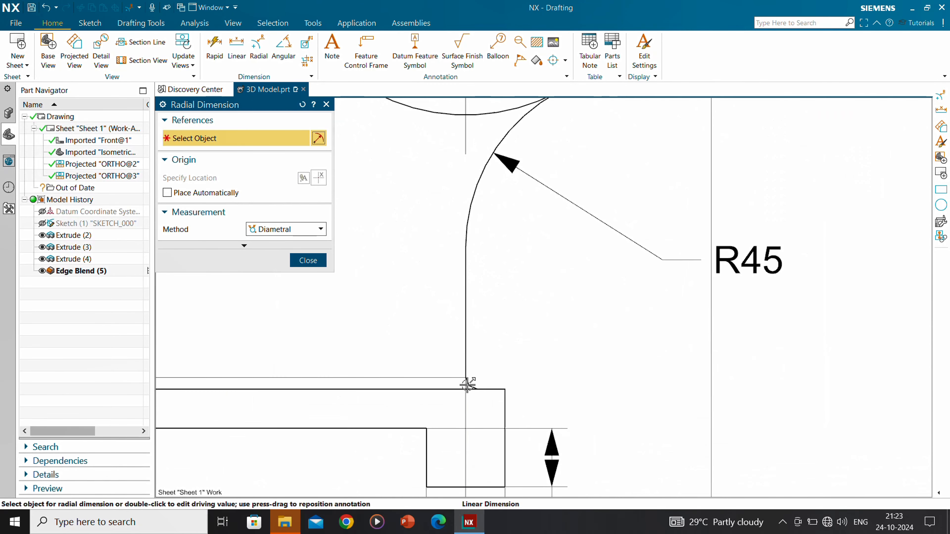
pyautogui.click(474, 382)
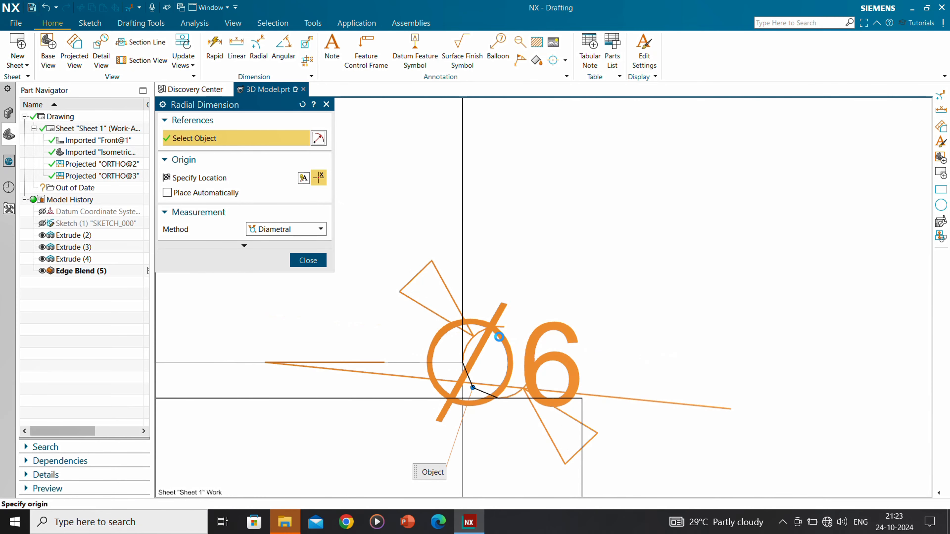
pyautogui.scroll(-3, 557, 304)
pyautogui.click(318, 233)
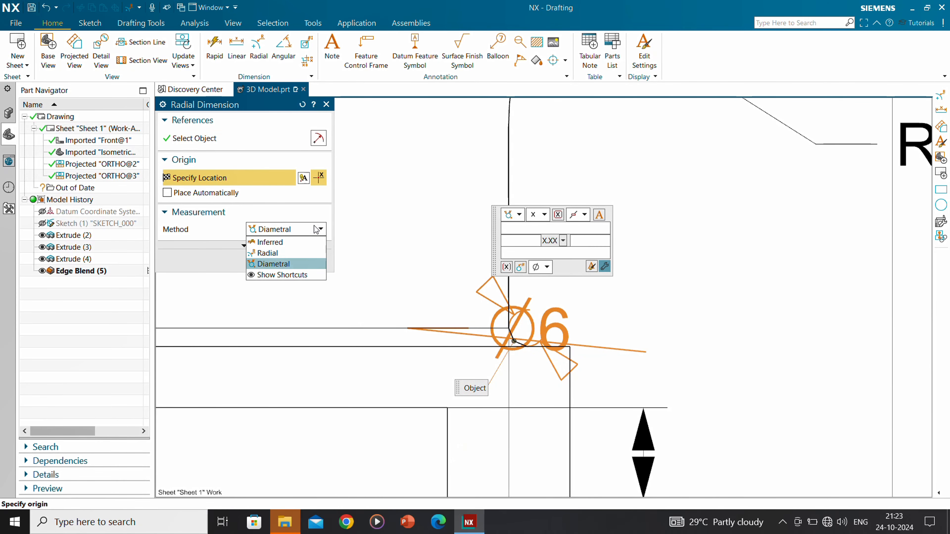
pyautogui.click(277, 253)
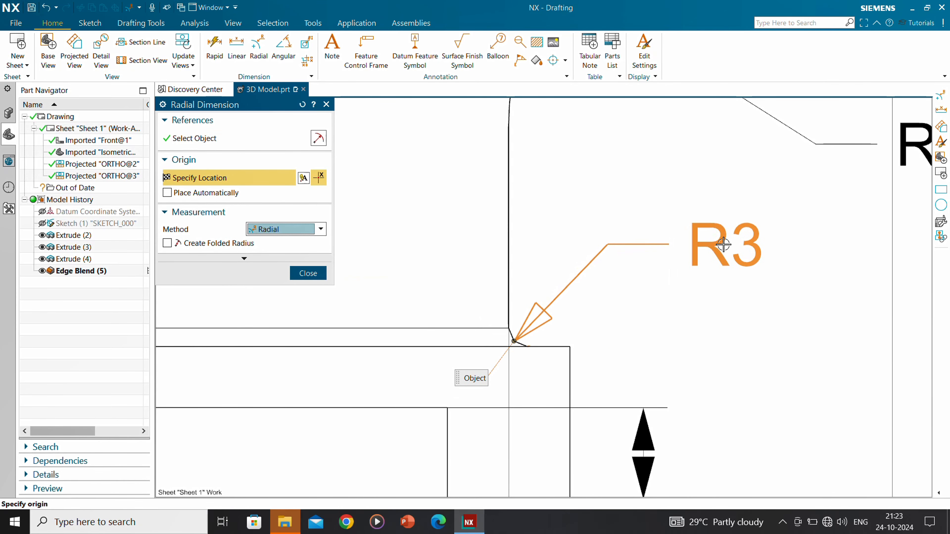
pyautogui.click(716, 240)
pyautogui.scroll(-1, 658, 305)
pyautogui.scroll(-3, 658, 305)
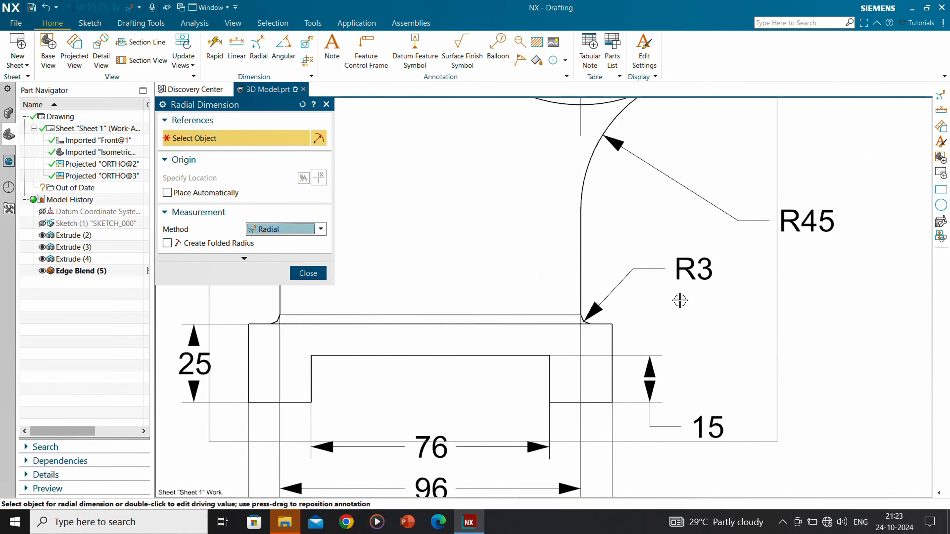
pyautogui.moveTo(678, 299); pyautogui.dragTo(628, 321, button='middle')
pyautogui.press('Escape')
# - Append the text "(TYP)" to the base fillet's radial dimension and reposition it to the right of the web
pyautogui.scroll(3, 649, 281)
pyautogui.click(715, 253)
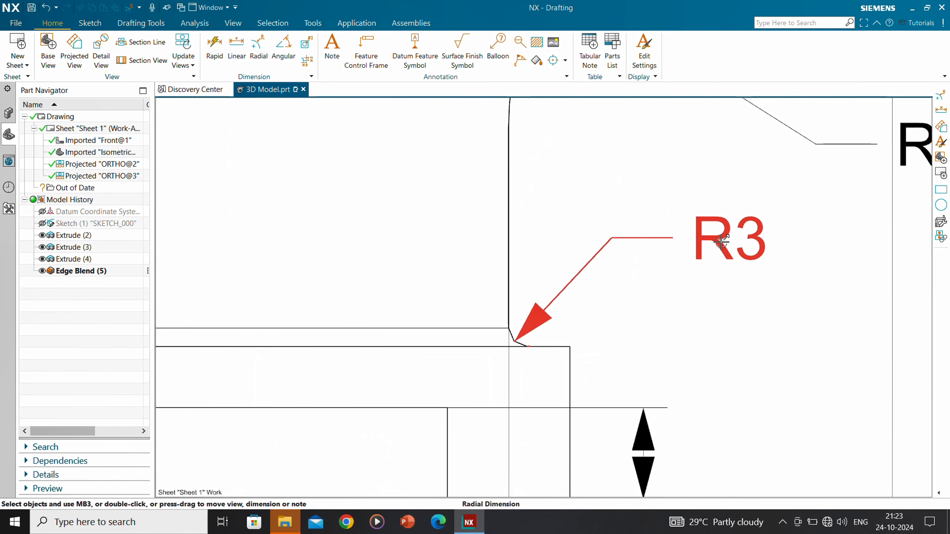
pyautogui.doubleClick(720, 244)
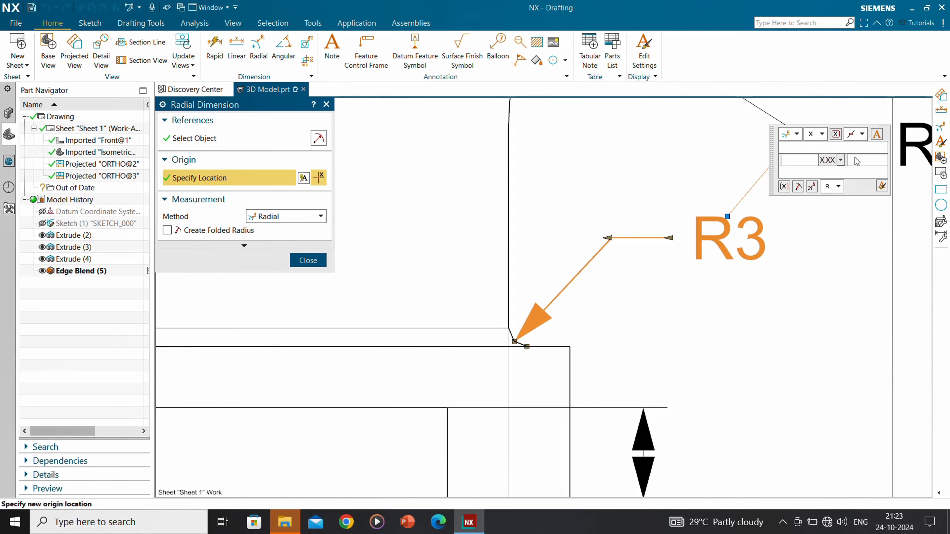
pyautogui.write('T')
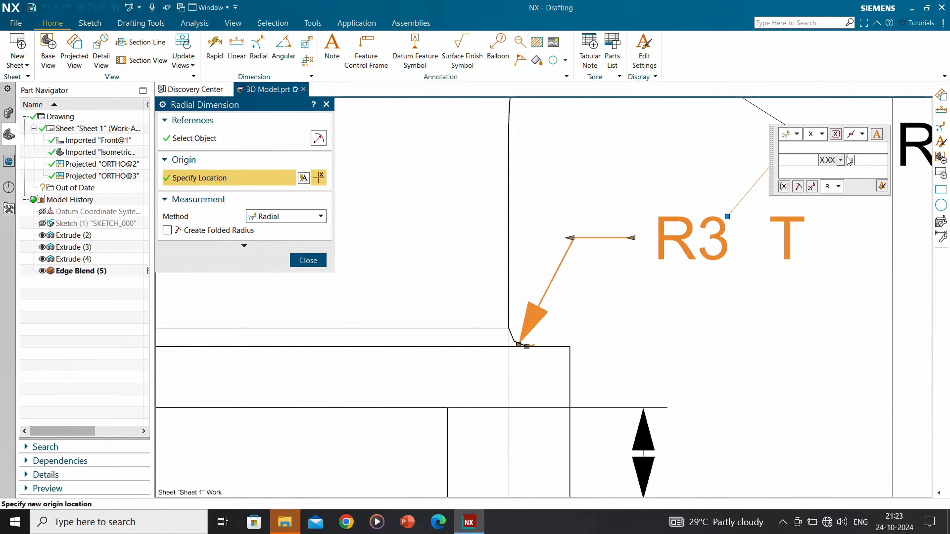
pyautogui.write('YP')
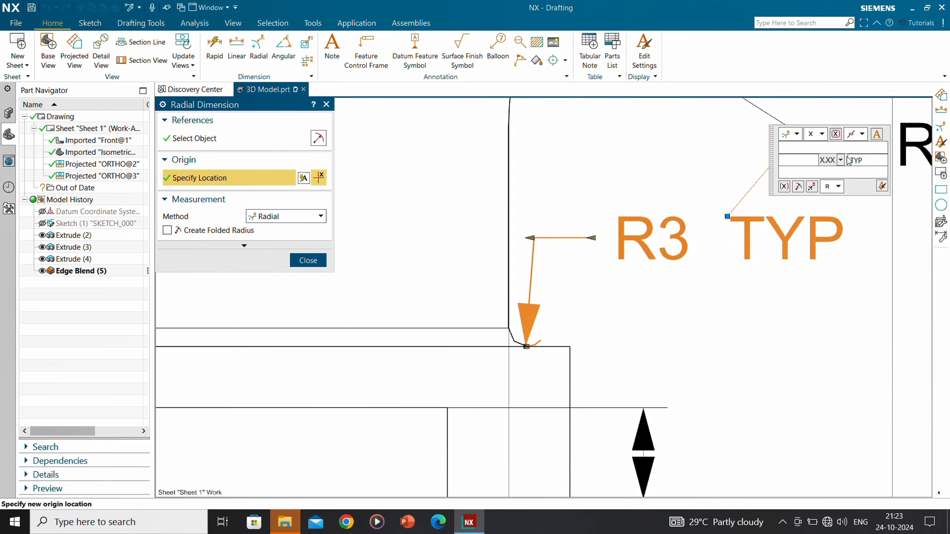
pyautogui.write(')')
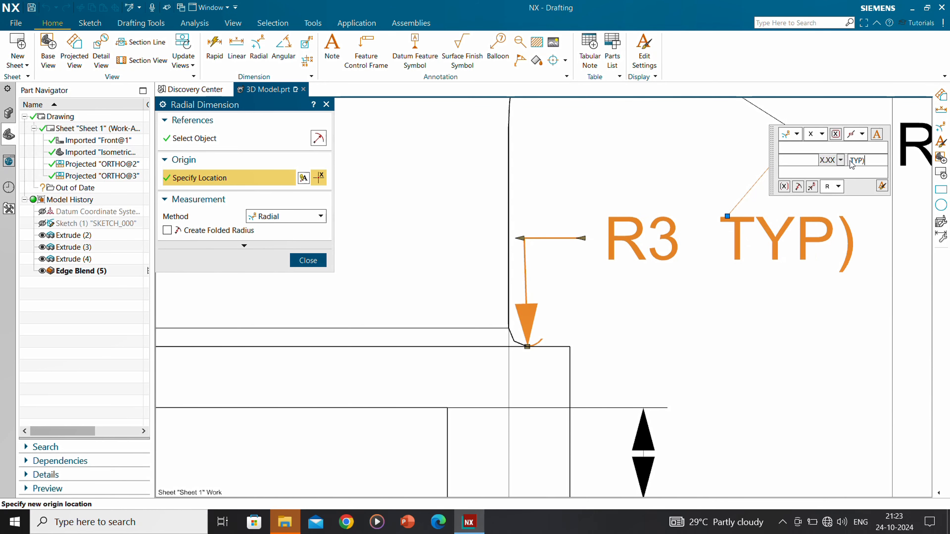
pyautogui.write('(')
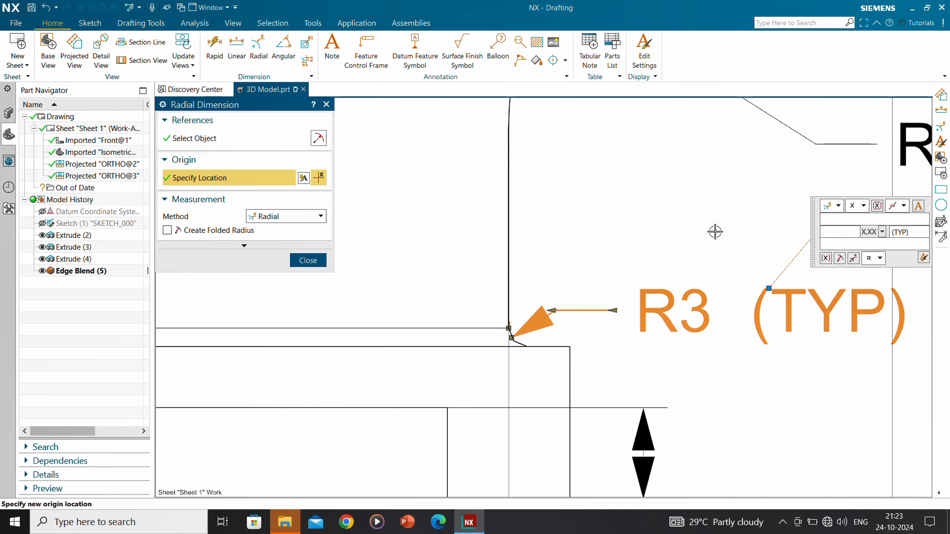
pyautogui.press('Escape')
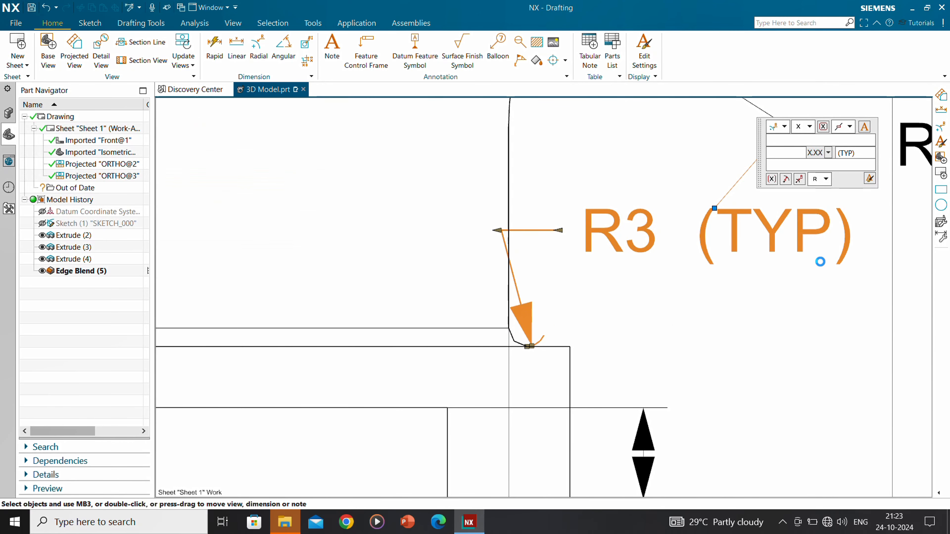
pyautogui.moveTo(714, 230); pyautogui.dragTo(803, 217)
pyautogui.scroll(-5, 803, 217)
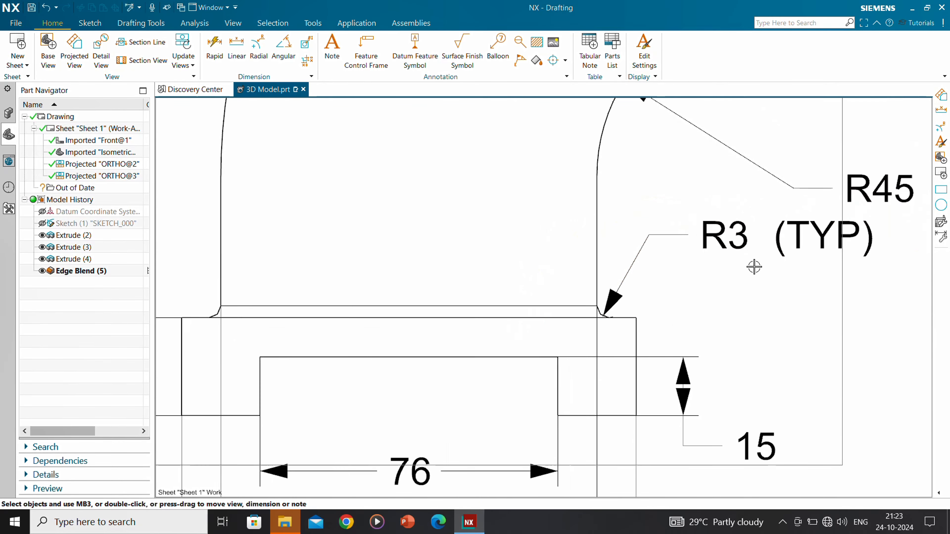
# - Add a note reading "Top View" centred below the top view
pyautogui.scroll(-6, 634, 248)
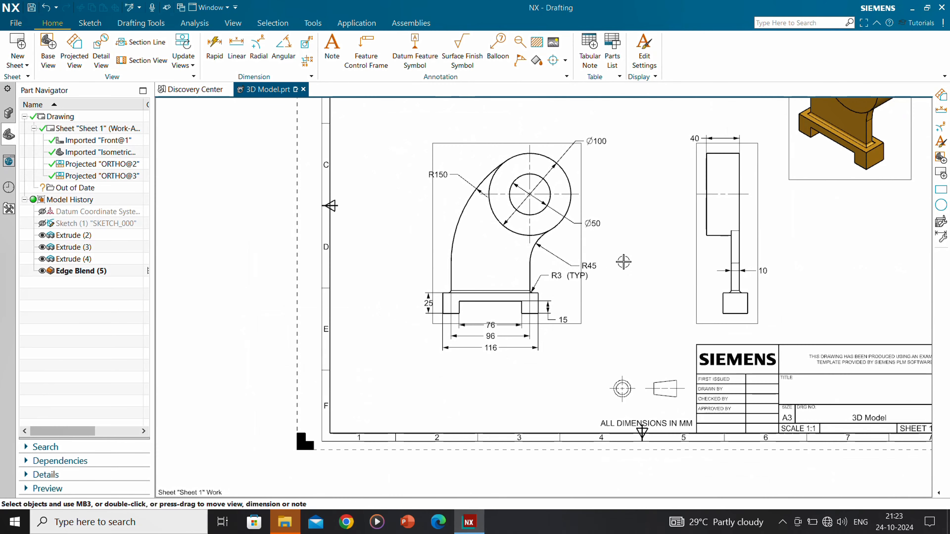
pyautogui.moveTo(609, 273); pyautogui.dragTo(575, 288, button='middle')
pyautogui.click(332, 63)
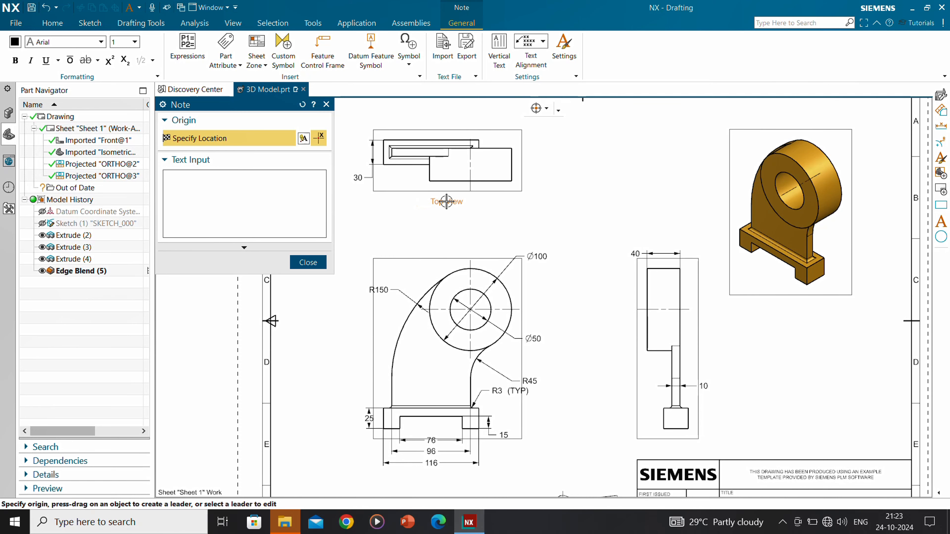
pyautogui.click(446, 201)
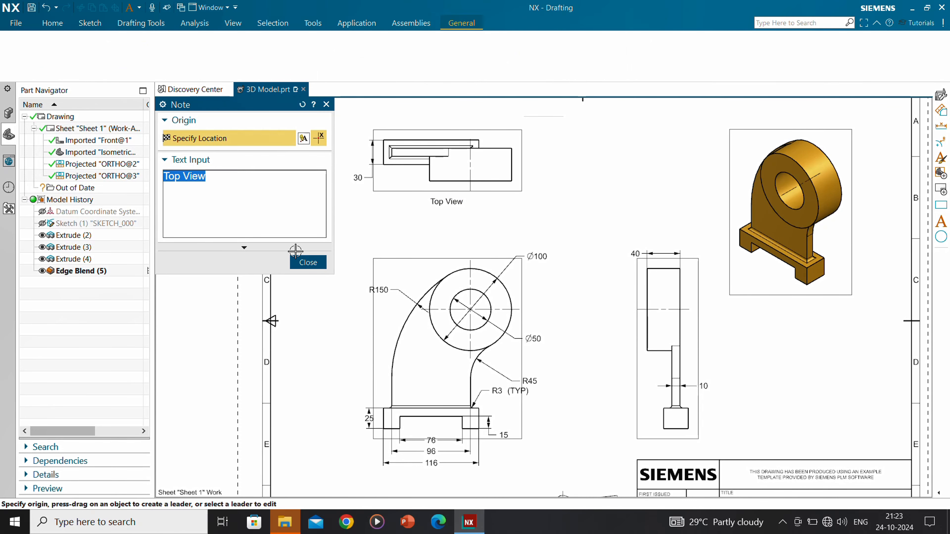
# - Add a note reading "Front View" below the front view's overall width dimension and finish placing notes
pyautogui.keyDown('shift'); pyautogui.moveTo(447, 487); pyautogui.dragTo(477, 422, button='middle'); pyautogui.keyUp('shift')
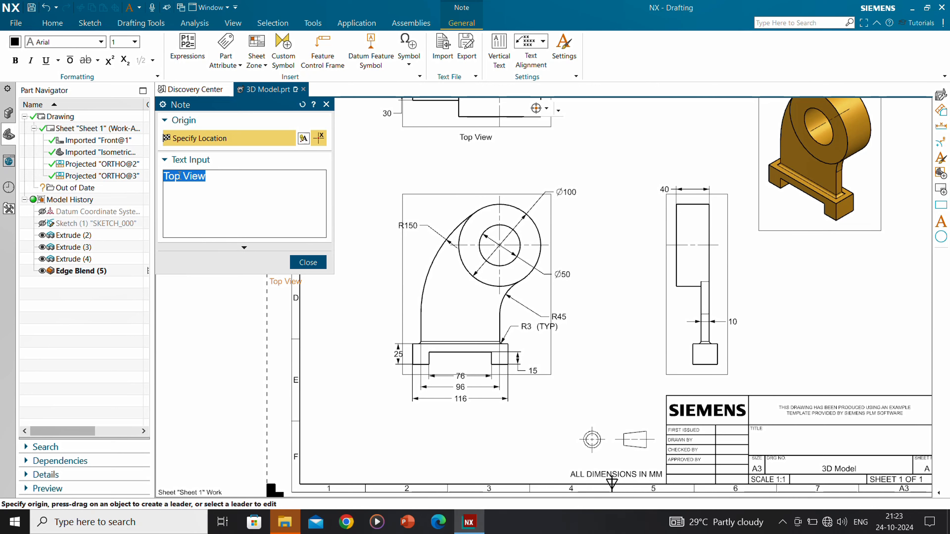
pyautogui.click(175, 206)
pyautogui.press('BackSpace')
pyautogui.press('BackSpace')
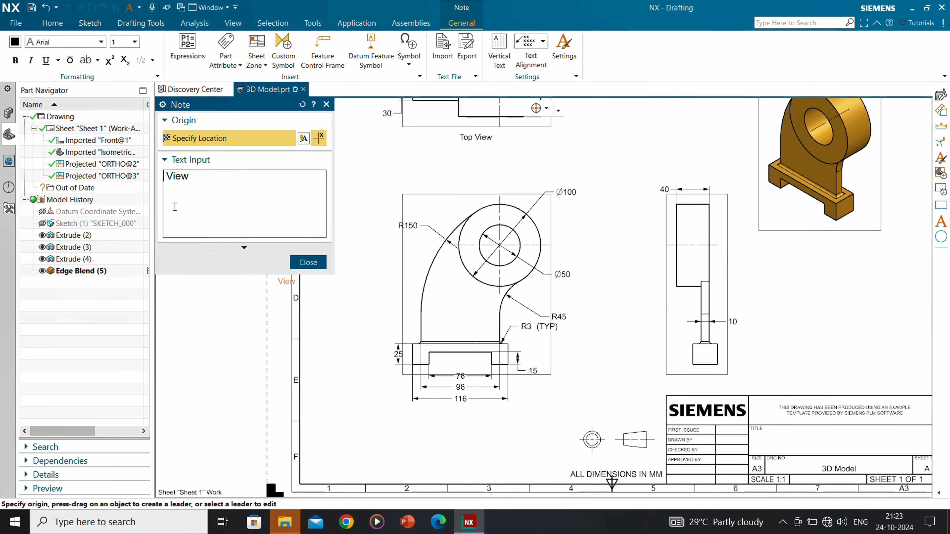
pyautogui.write('front')
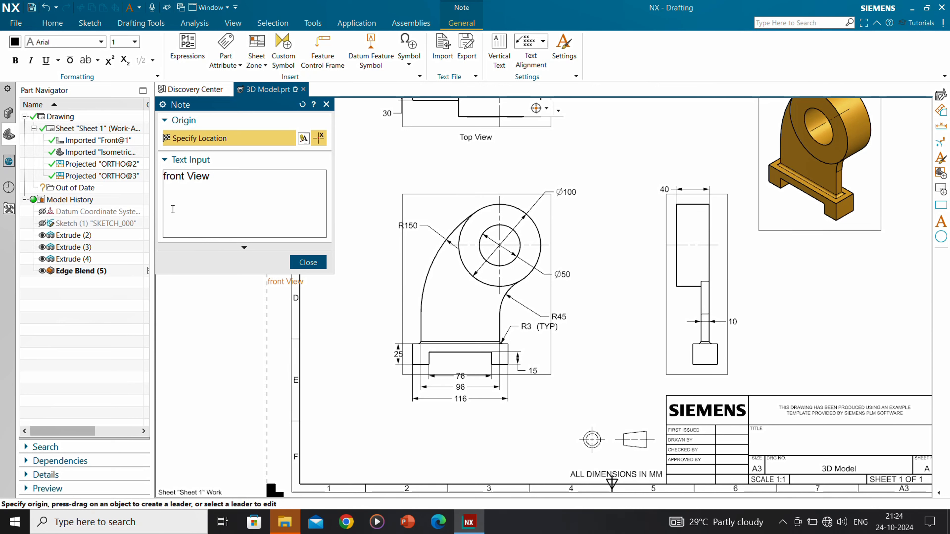
pyautogui.write('F')
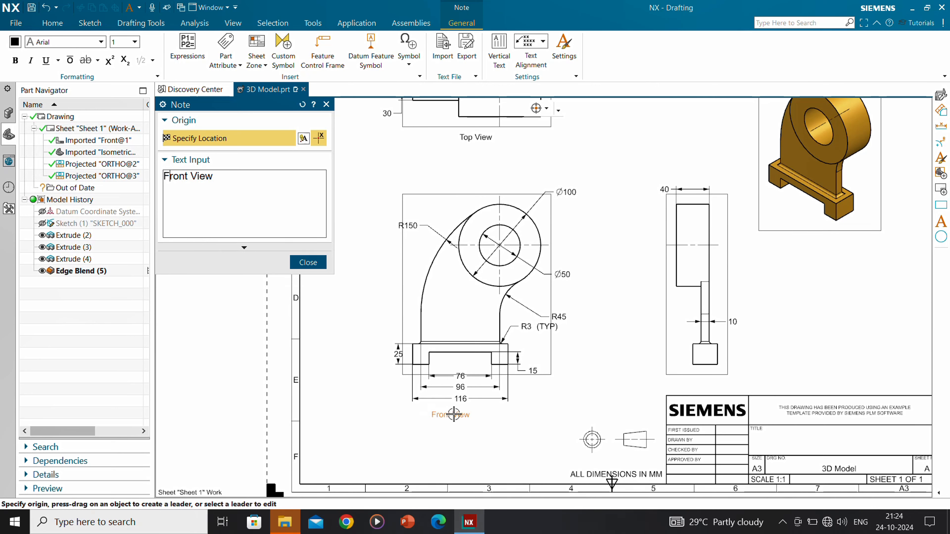
pyautogui.click(461, 413)
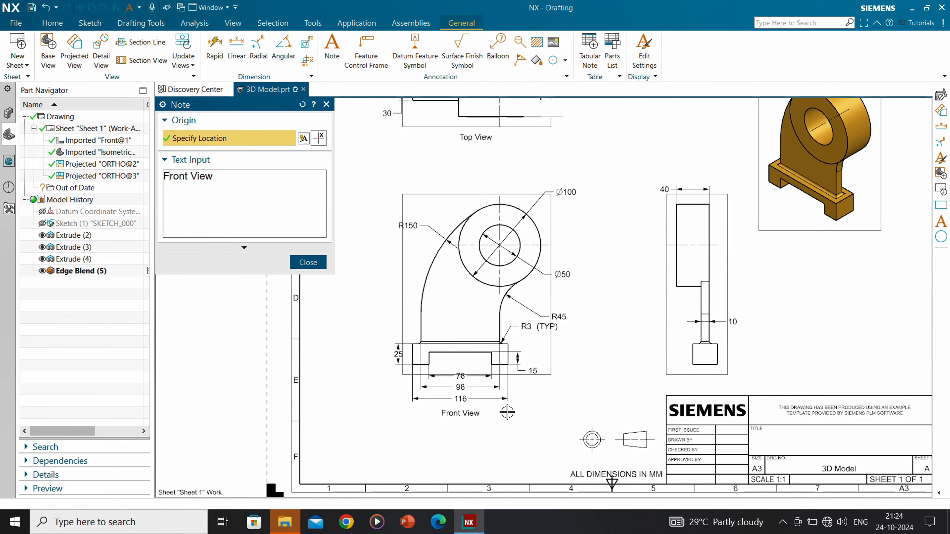
pyautogui.click(308, 262)
pyautogui.moveTo(342, 283); pyautogui.dragTo(248, 318, button='middle')
pyautogui.scroll(-1, 392, 326)
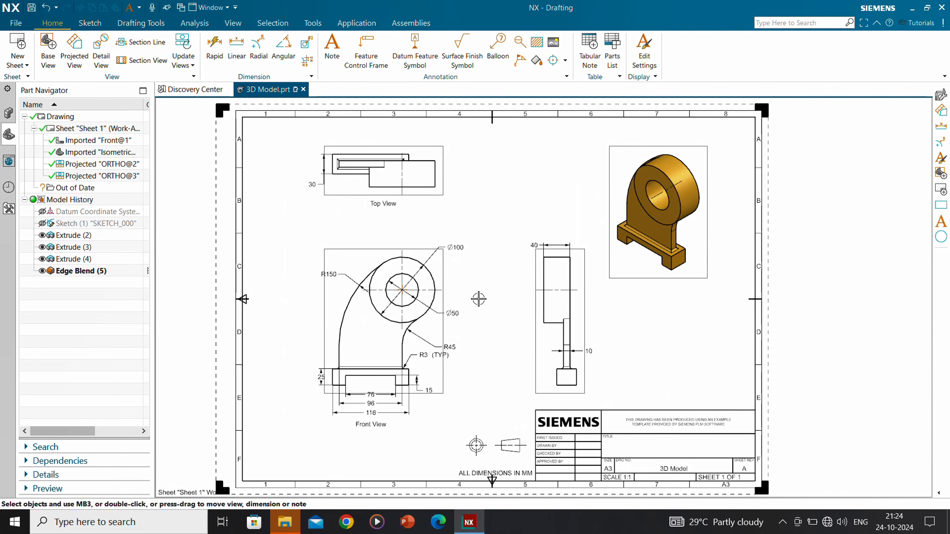